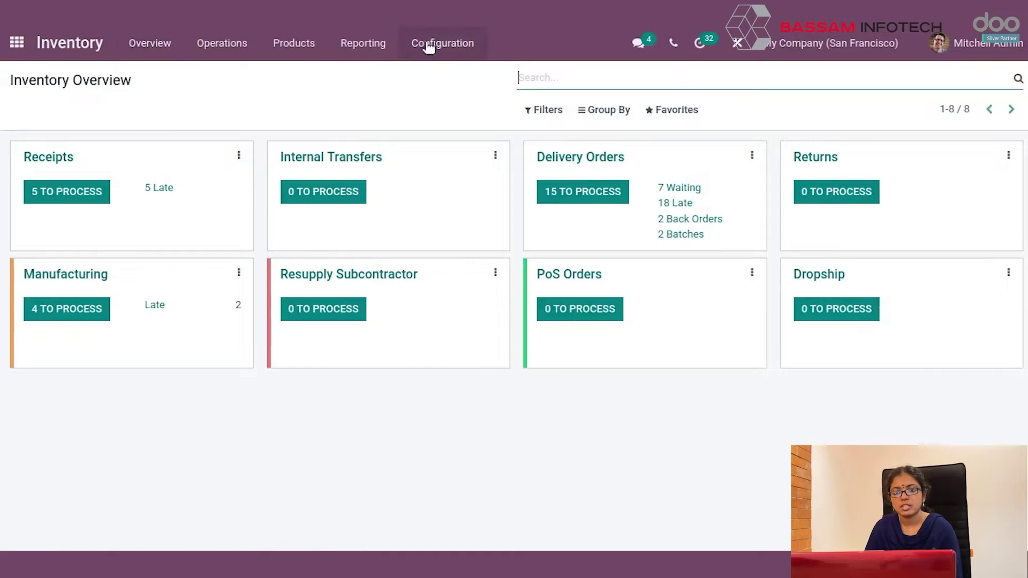
# Open the Inventory settings and confirm Lots & Serial Numbers is enabled under Traceability.
pyautogui.click(459, 48)
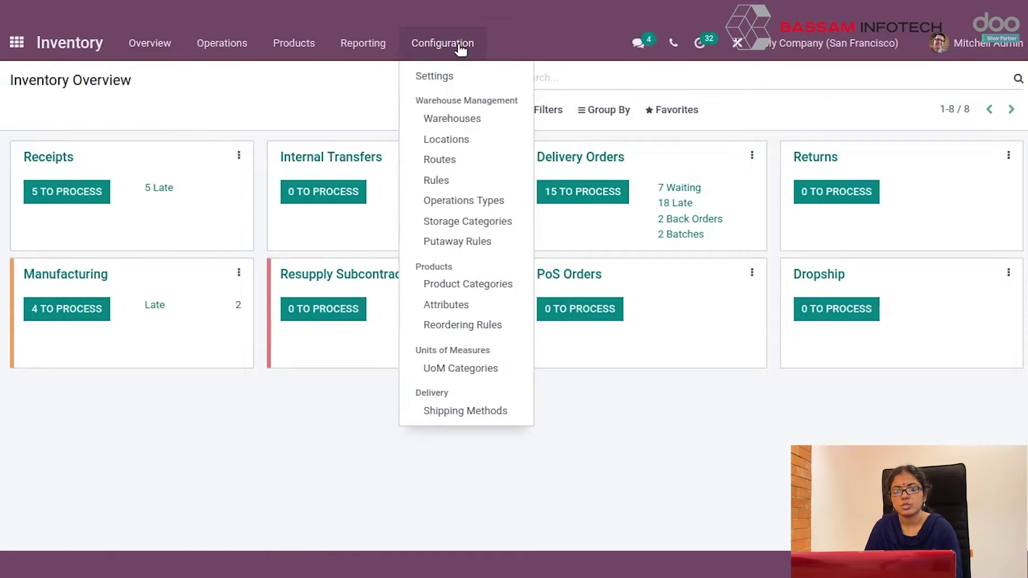
pyautogui.click(464, 80)
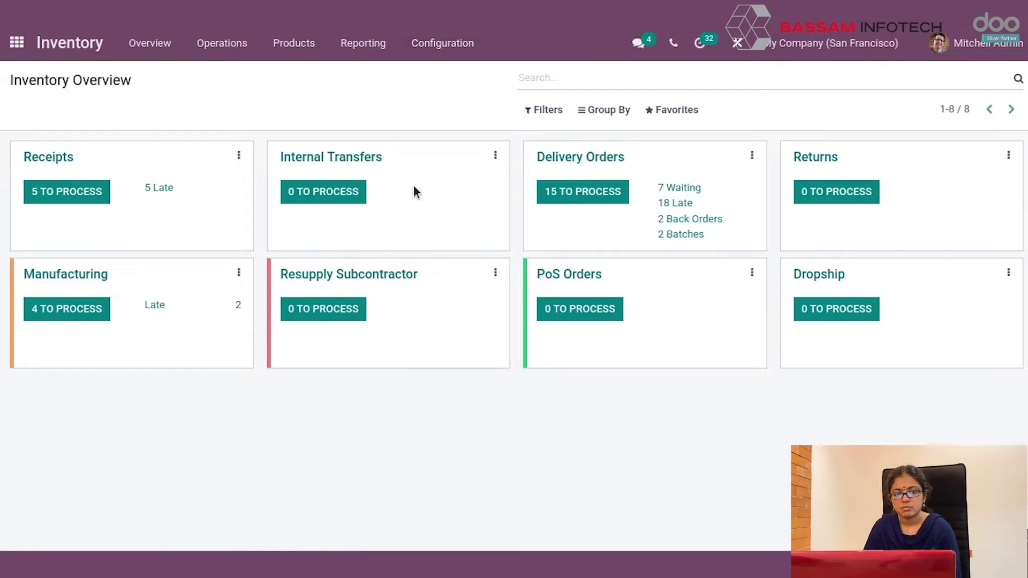
pyautogui.scroll(-8, 419, 244)
pyautogui.scroll(-10, 419, 248)
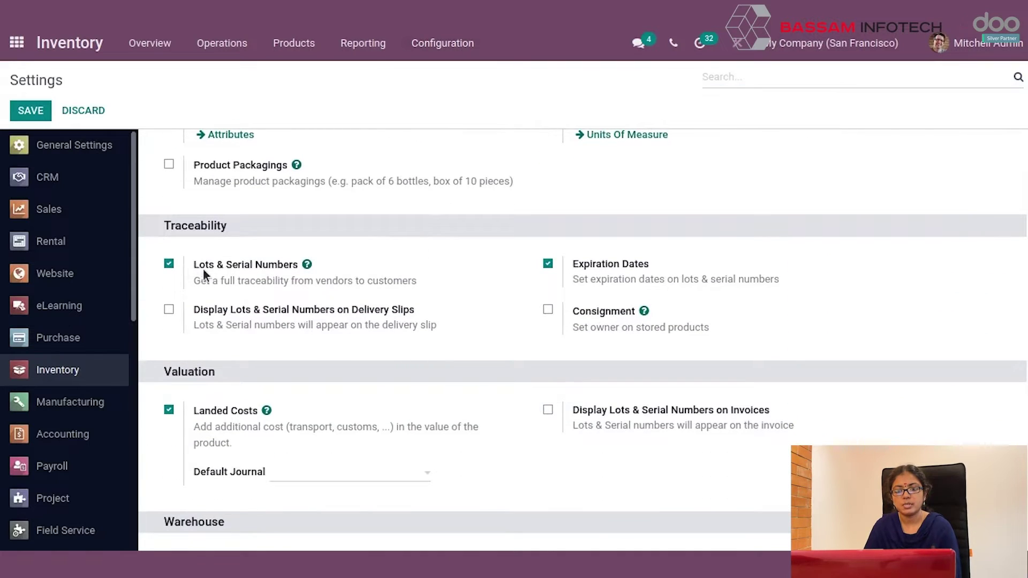
pyautogui.moveTo(192, 265); pyautogui.dragTo(282, 274)
pyautogui.click(362, 256)
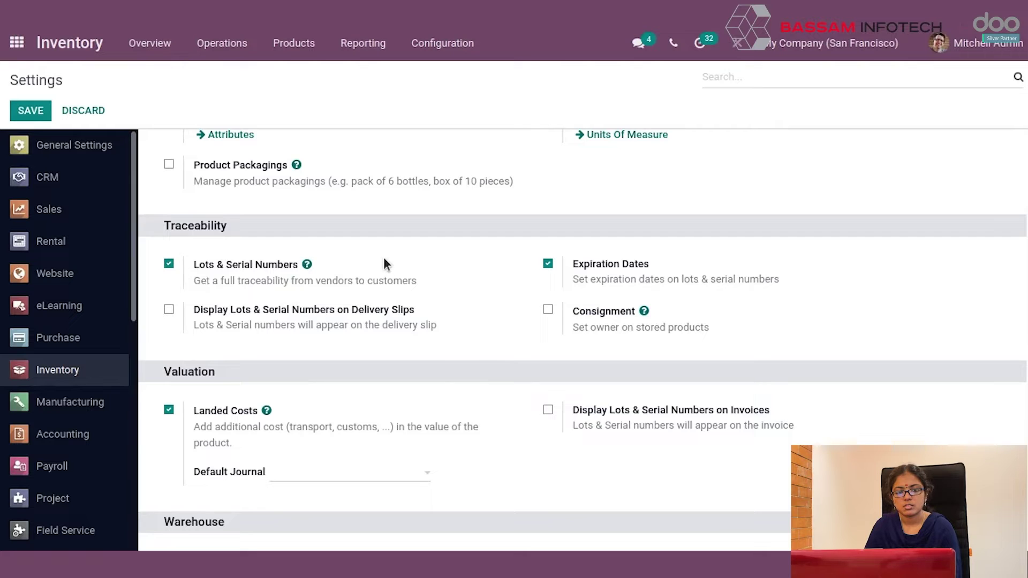
# Go to the Inventory Products catalogue.
pyautogui.scroll(10, 383, 257)
pyautogui.scroll(3, 383, 260)
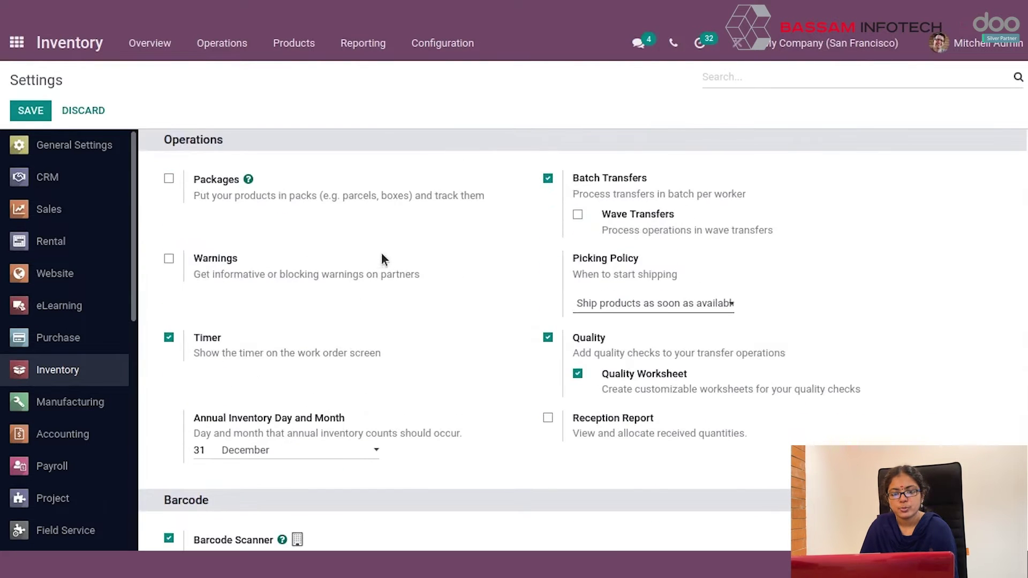
pyautogui.click(291, 44)
pyautogui.click(297, 70)
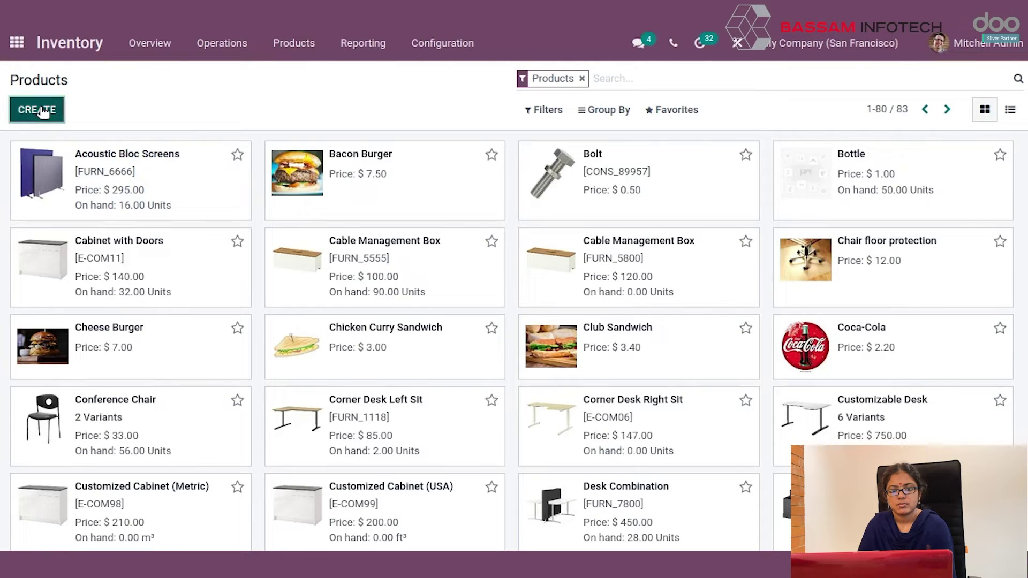
# Start a new product named 'box'.
pyautogui.hotkey('alt', 'c')
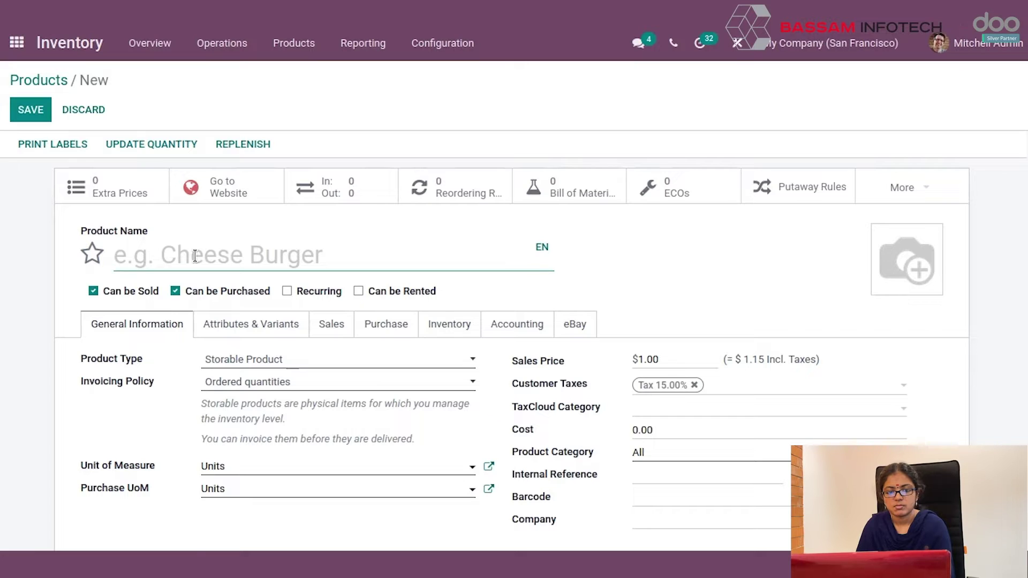
pyautogui.write('box')
pyautogui.press('BackSpace')
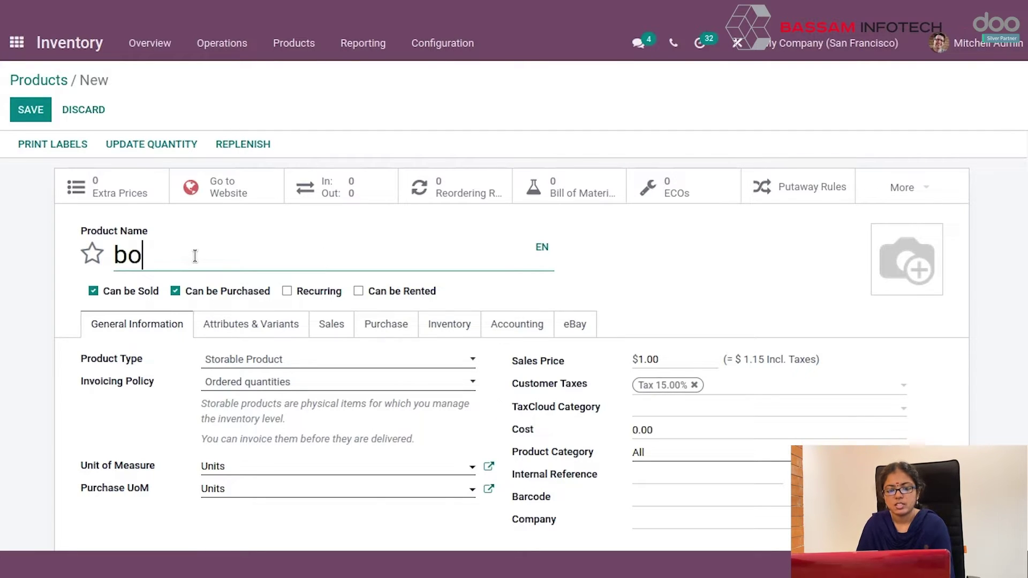
pyautogui.write('x')
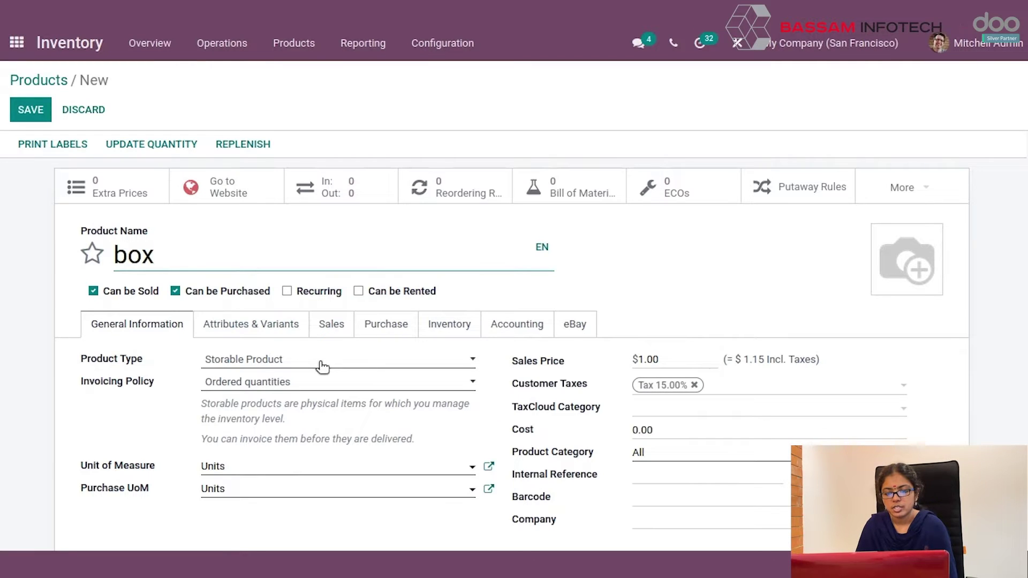
# Set box's Traceability to tracking By Lots and save the product.
pyautogui.click(454, 331)
pyautogui.scroll(-6, 425, 345)
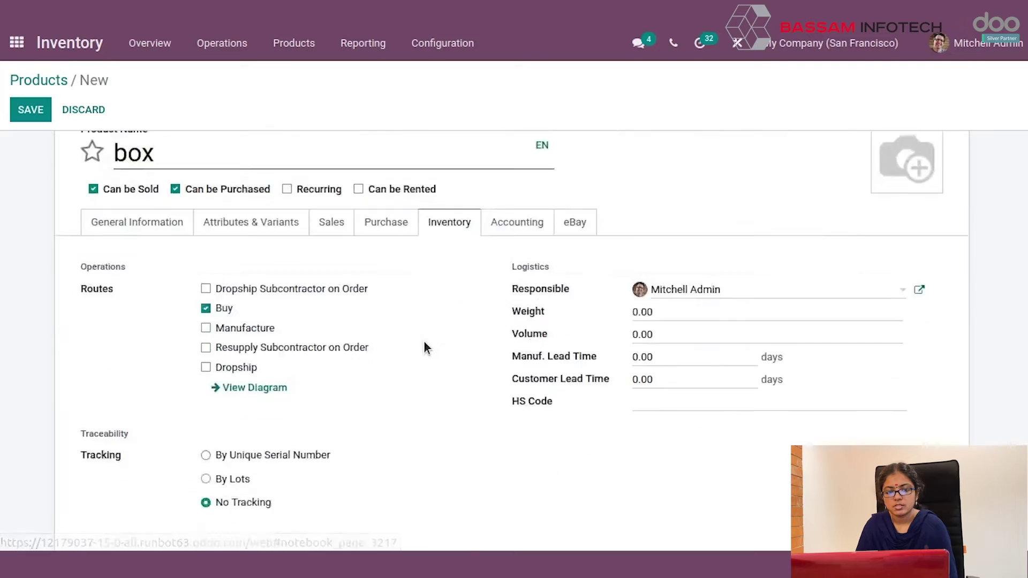
pyautogui.moveTo(79, 208); pyautogui.dragTo(138, 209)
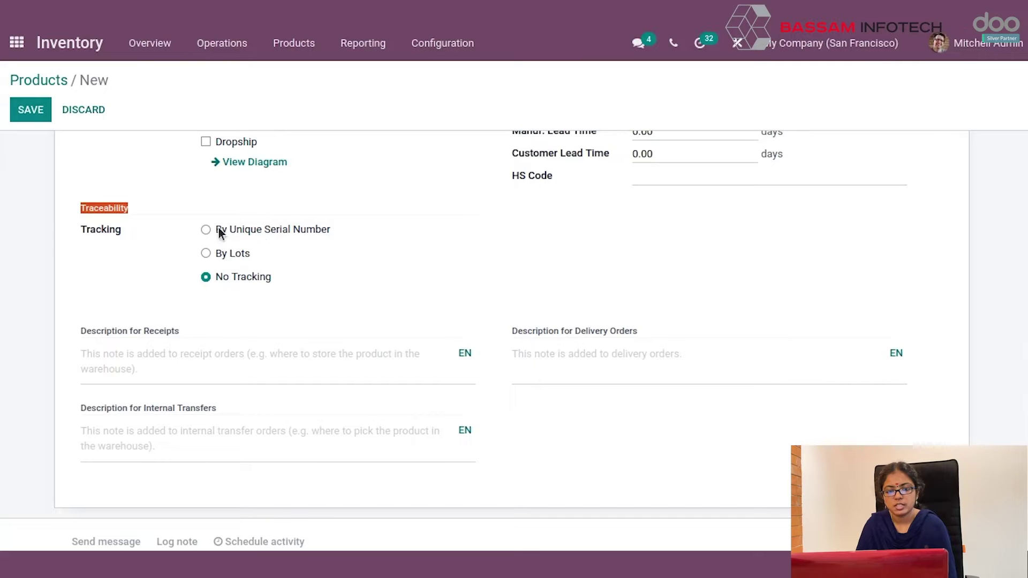
pyautogui.moveTo(217, 231); pyautogui.dragTo(362, 230)
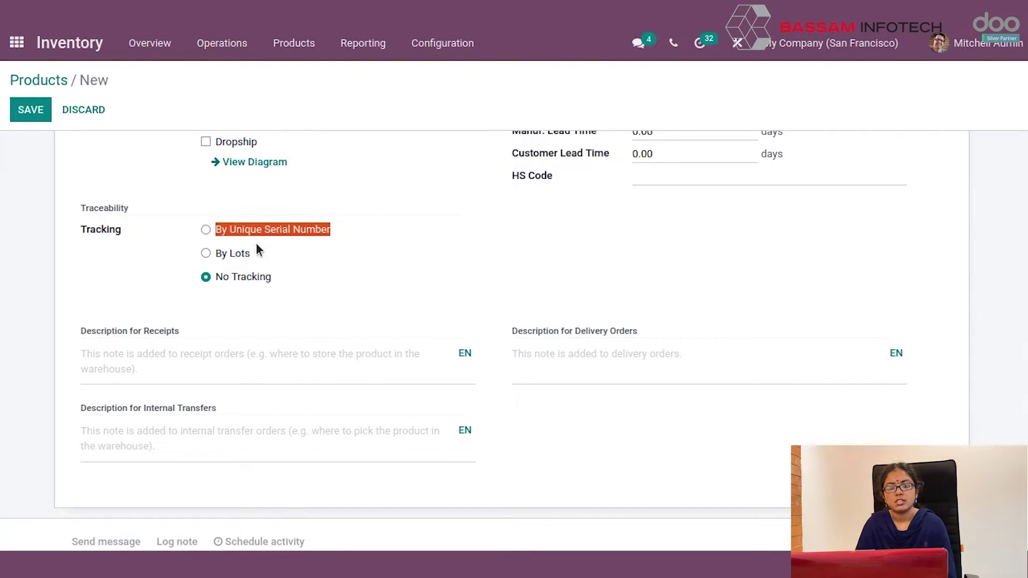
pyautogui.moveTo(221, 256); pyautogui.dragTo(297, 281)
pyautogui.click(195, 264)
pyautogui.click(205, 253)
pyautogui.scroll(7, 202, 270)
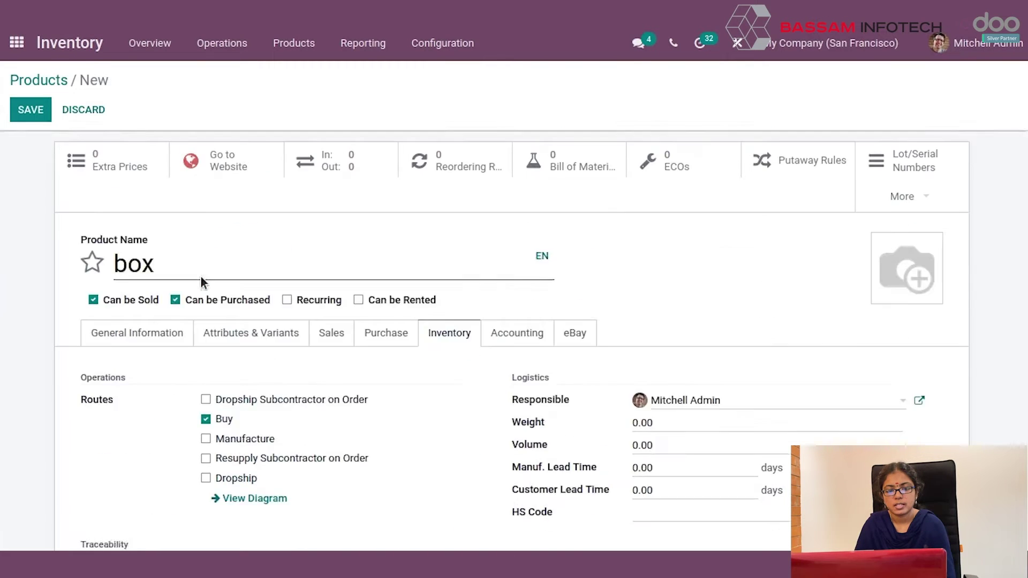
pyautogui.click(29, 115)
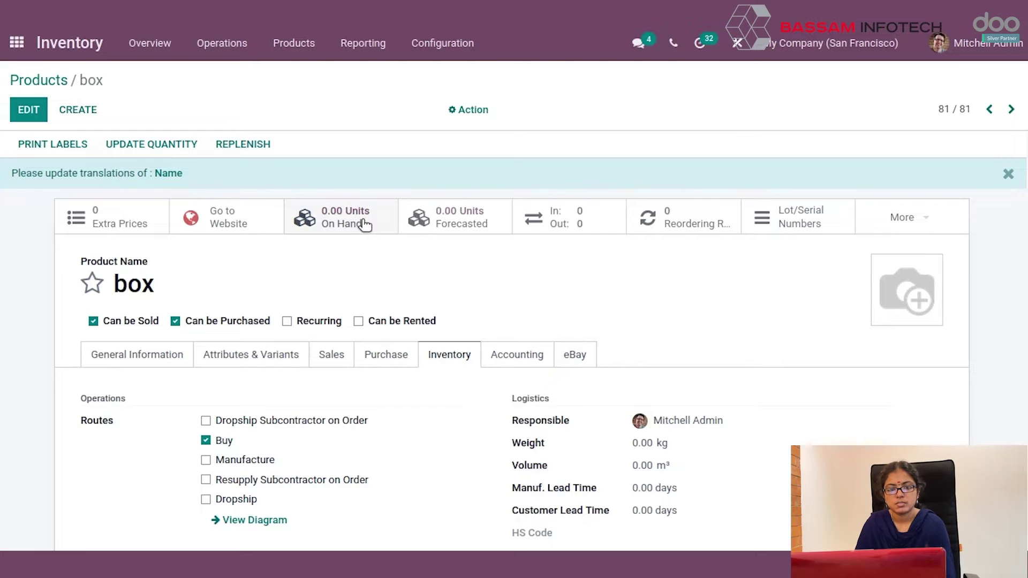
# Start a new Purchase request for quotation with vendor Azure Interior.
pyautogui.click(16, 42)
pyautogui.scroll(-5, 249, 299)
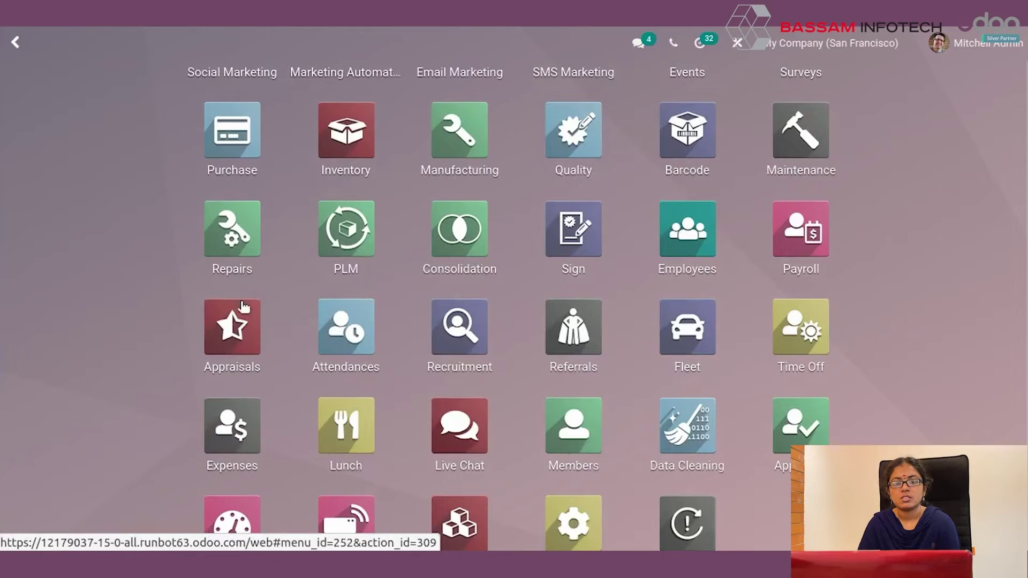
pyautogui.click(217, 150)
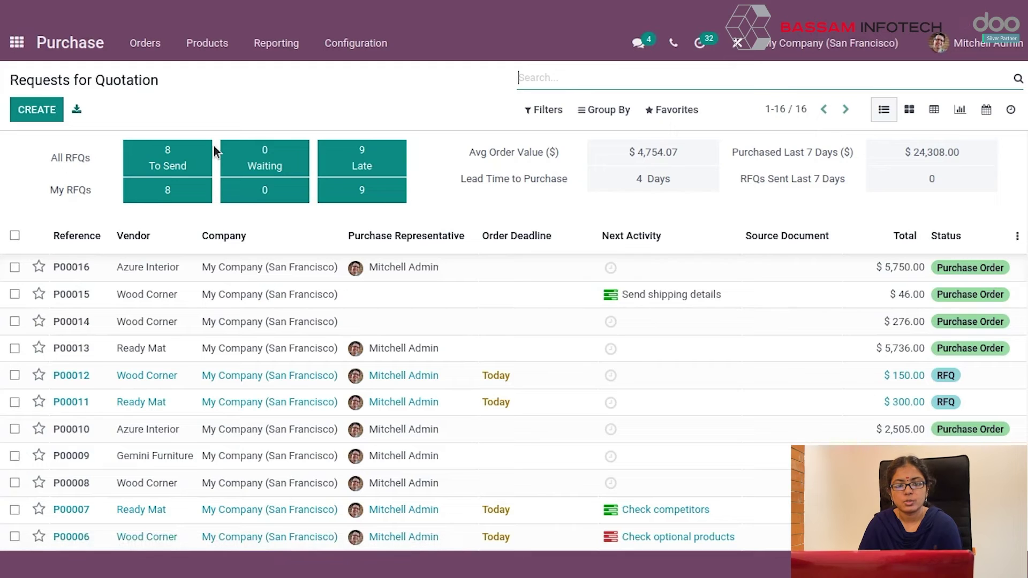
pyautogui.click(33, 109)
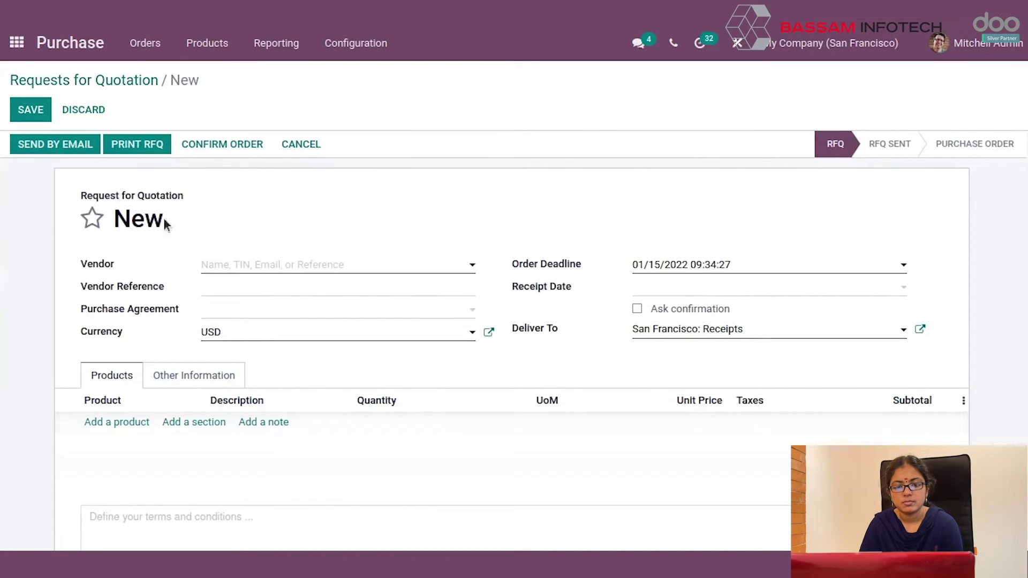
pyautogui.click(243, 274)
pyautogui.click(246, 285)
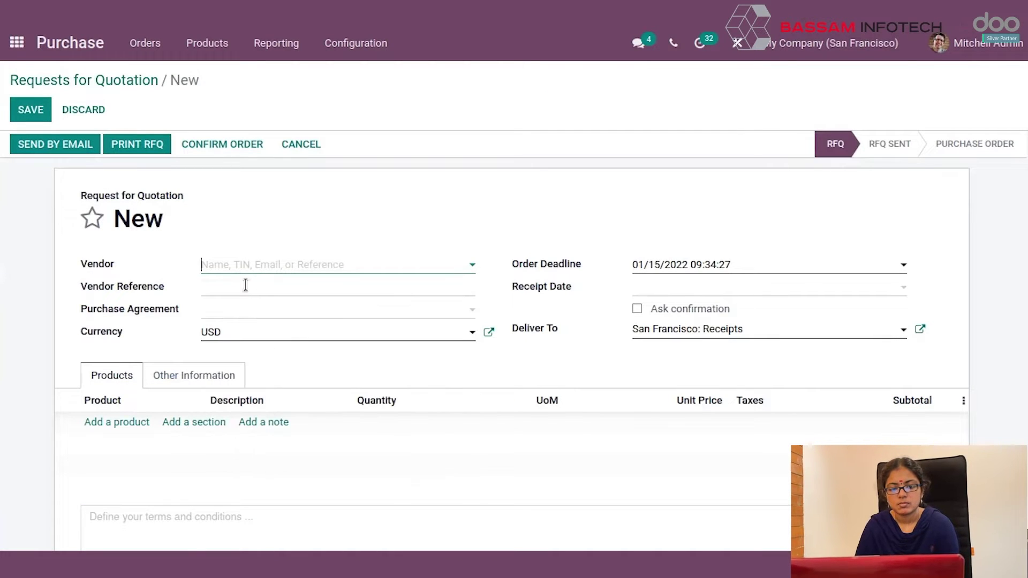
# Add a box line with quantity 50 at unit price 100.00.
pyautogui.scroll(-2, 124, 315)
pyautogui.click(124, 344)
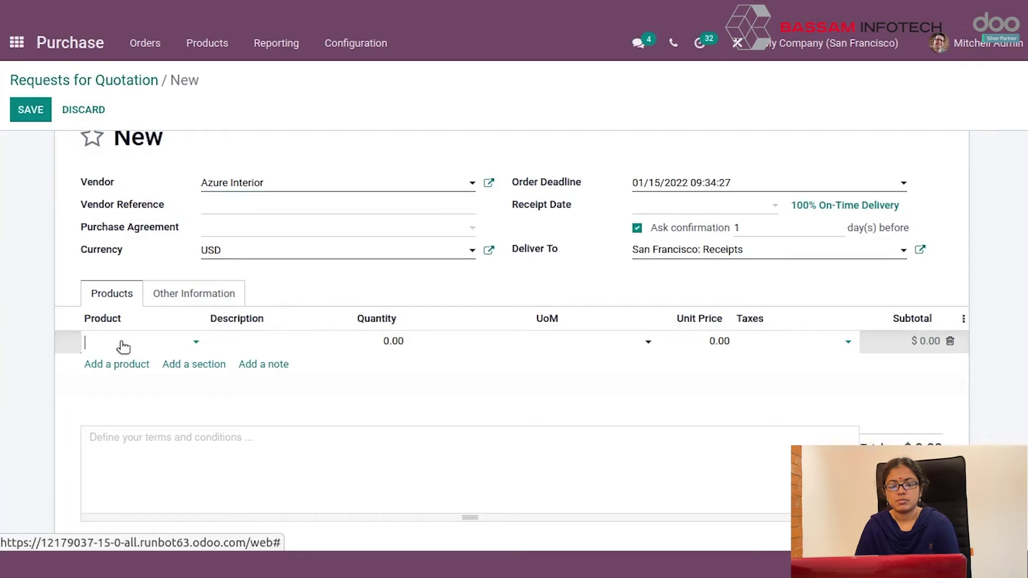
pyautogui.write('box')
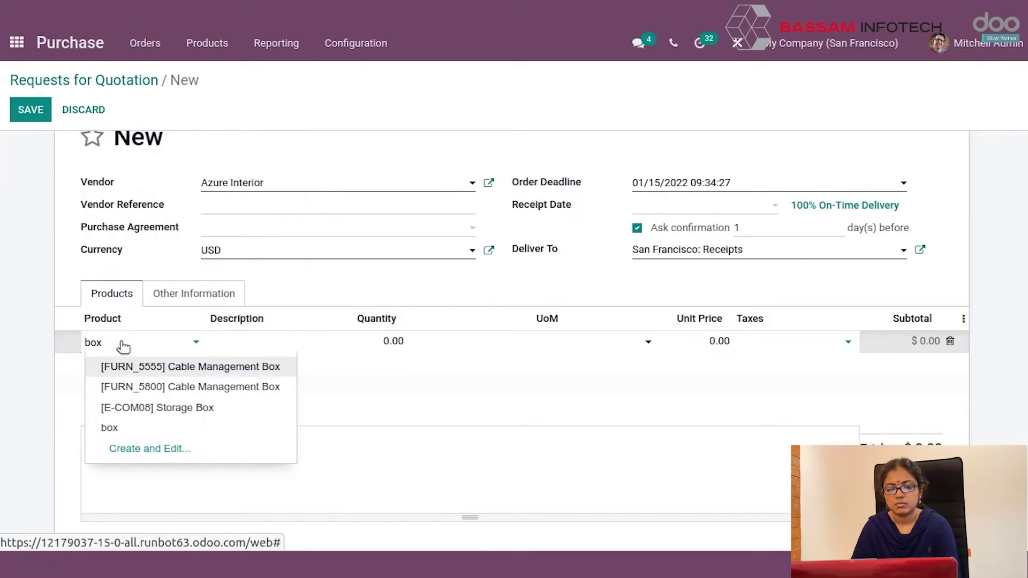
pyautogui.click(126, 426)
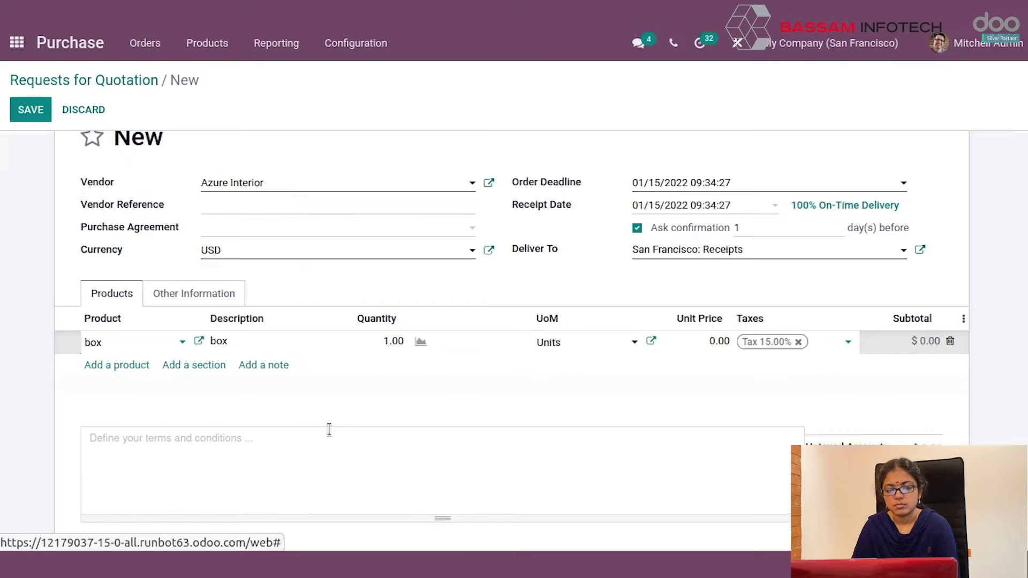
pyautogui.click(387, 341)
pyautogui.write('50')
pyautogui.click(706, 345)
pyautogui.write('10')
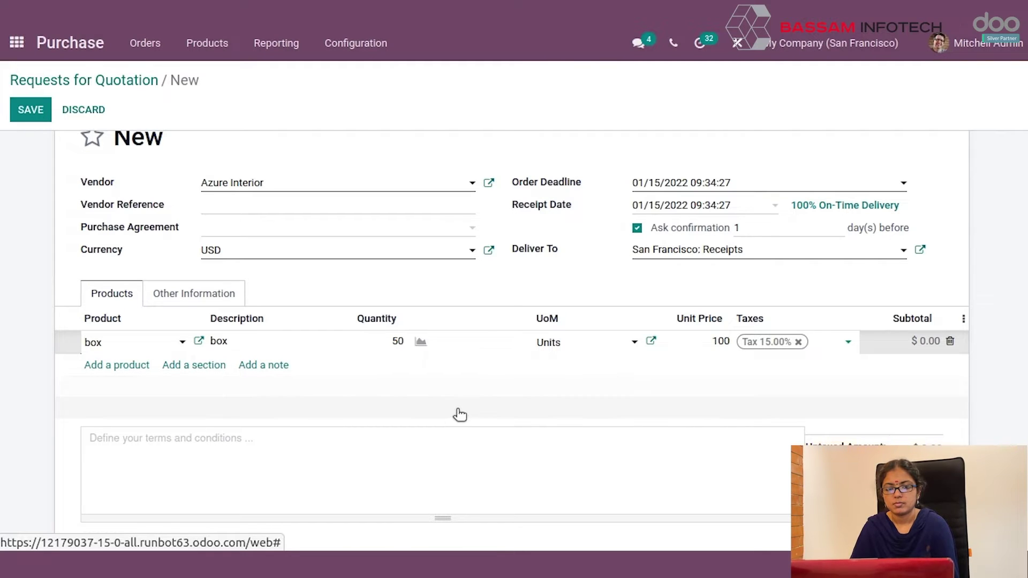
pyautogui.click(459, 415)
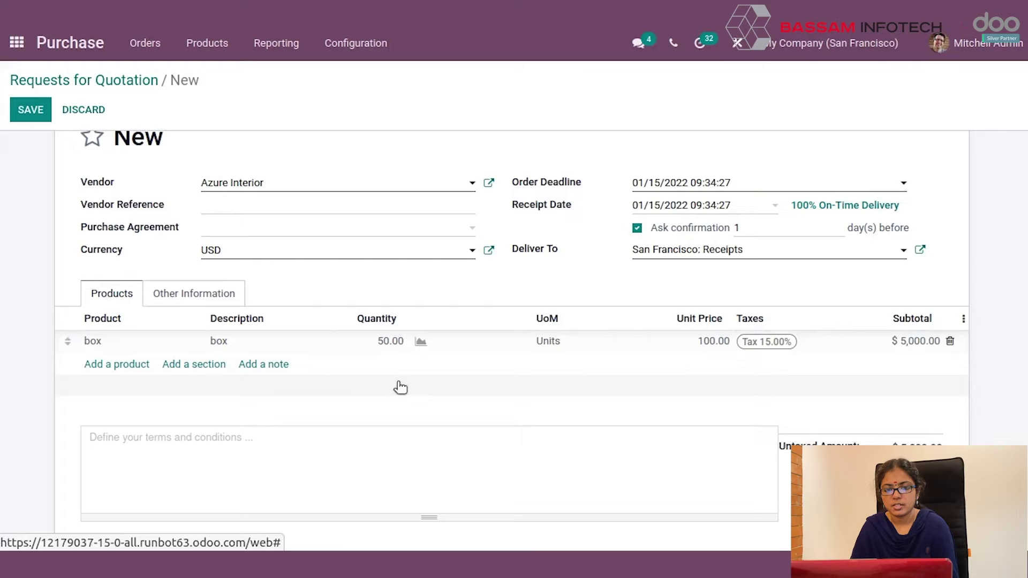
# Save the quotation and confirm it as purchase order P00017.
pyautogui.scroll(2, 402, 386)
pyautogui.click(31, 110)
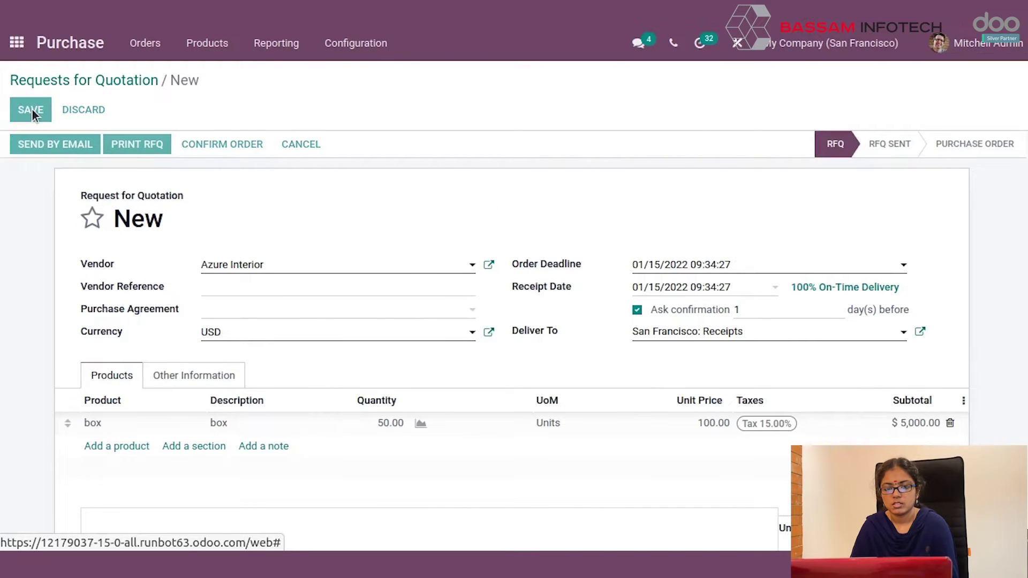
pyautogui.click(208, 143)
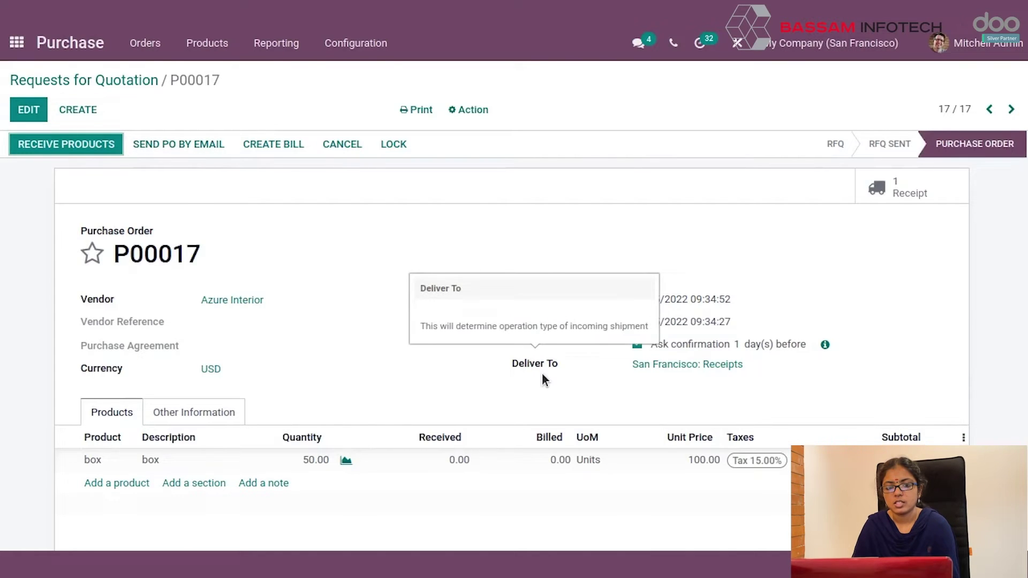
# Open receipt WH/IN/00013, try validating, and dismiss the missing lot number error.
pyautogui.click(77, 142)
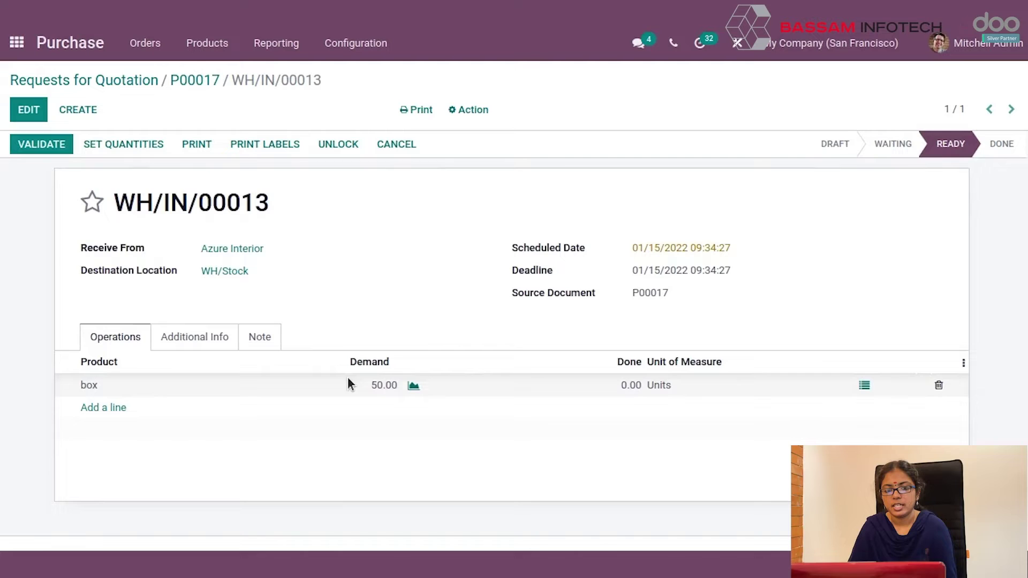
pyautogui.click(43, 149)
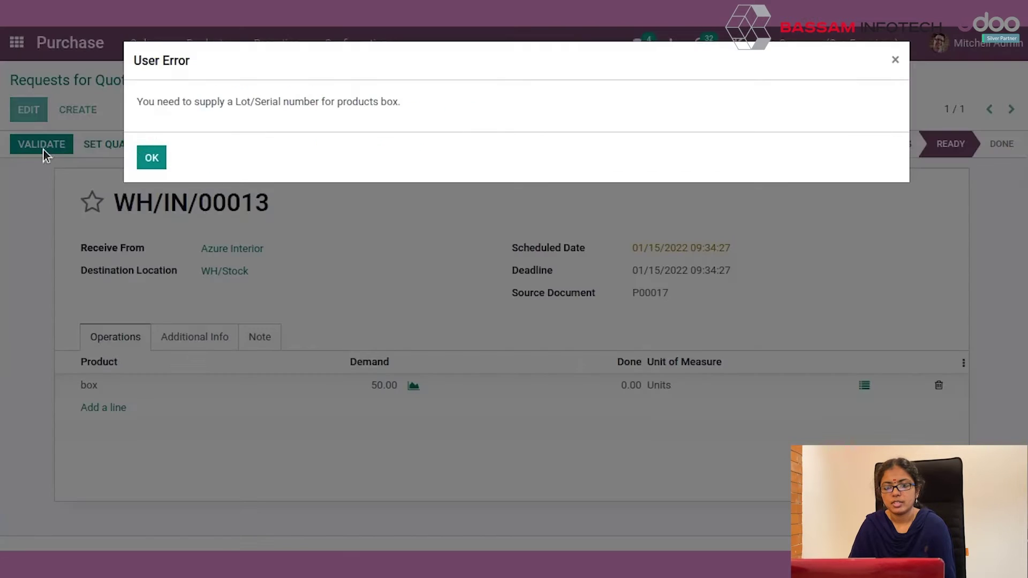
pyautogui.moveTo(137, 100); pyautogui.dragTo(411, 106)
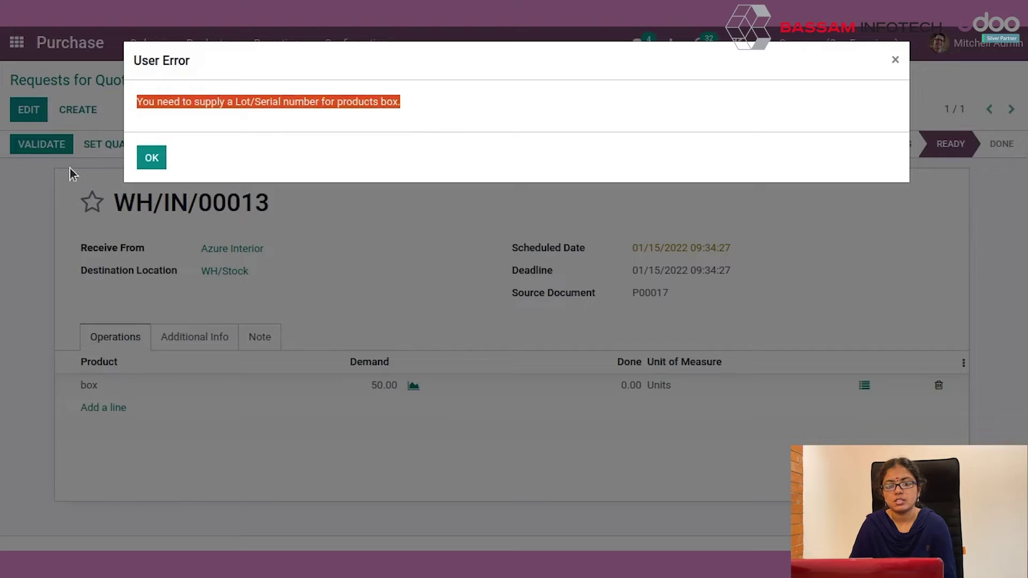
pyautogui.click(150, 160)
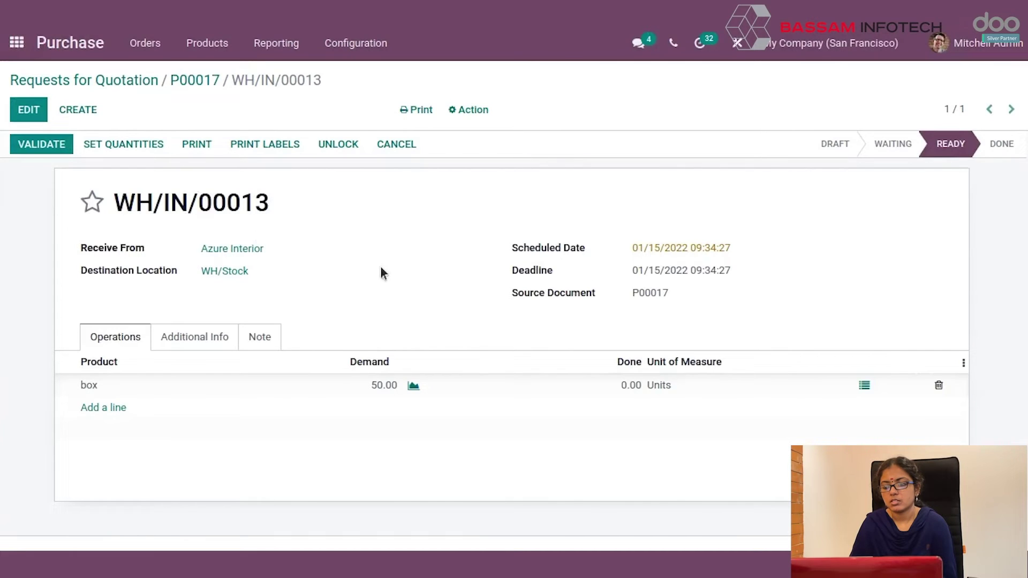
# Enter lot LT1 with done quantity 50 for box and validate the receipt.
pyautogui.click(865, 387)
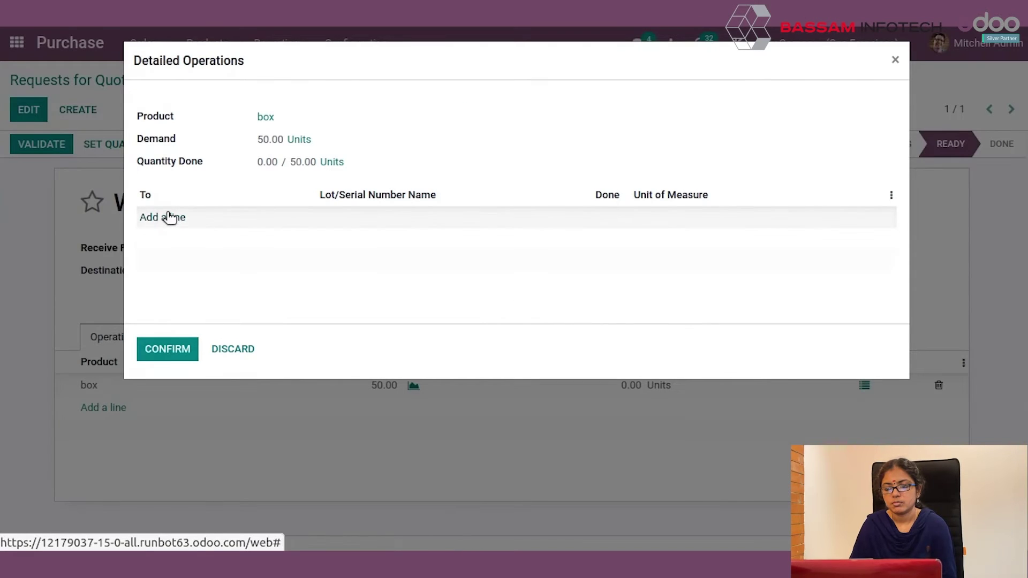
pyautogui.click(173, 221)
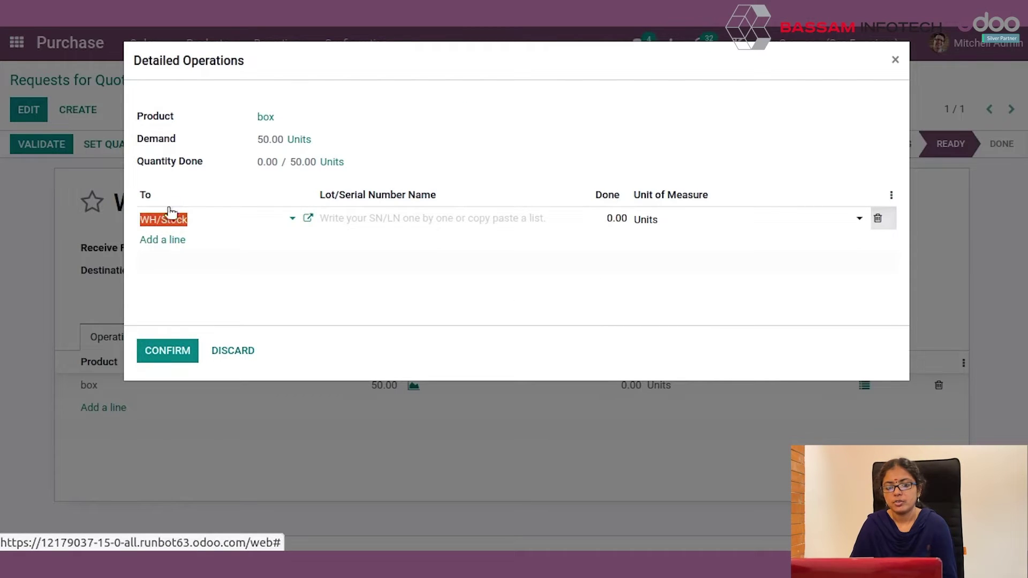
pyautogui.click(367, 218)
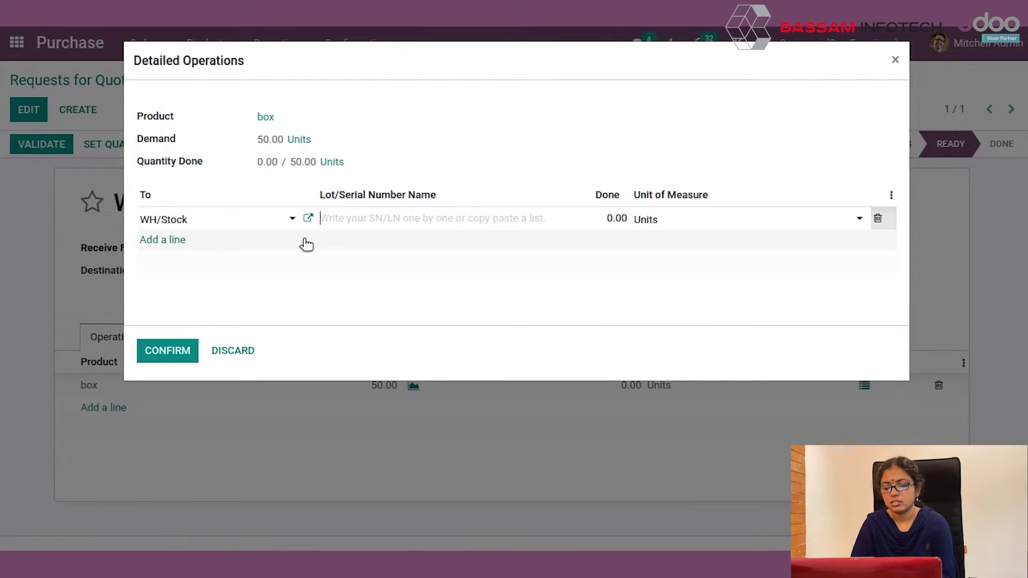
pyautogui.write('LT1')
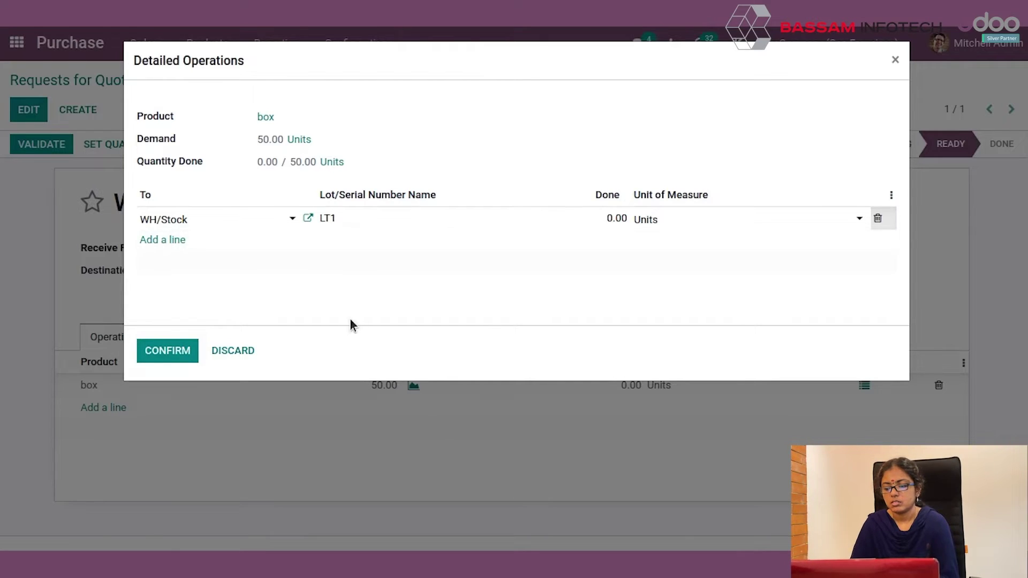
pyautogui.press('Tab')
pyautogui.write('50')
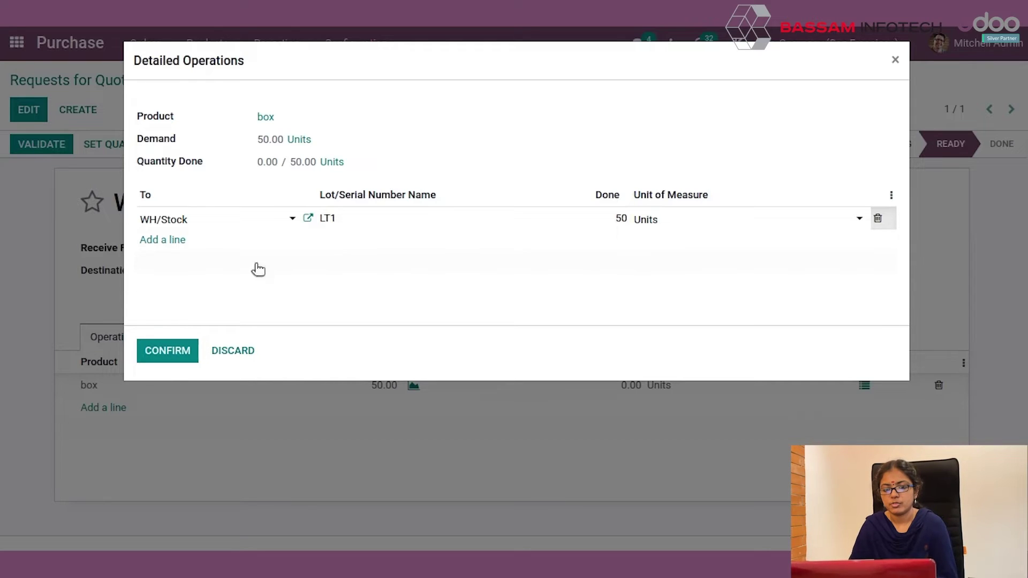
pyautogui.click(168, 354)
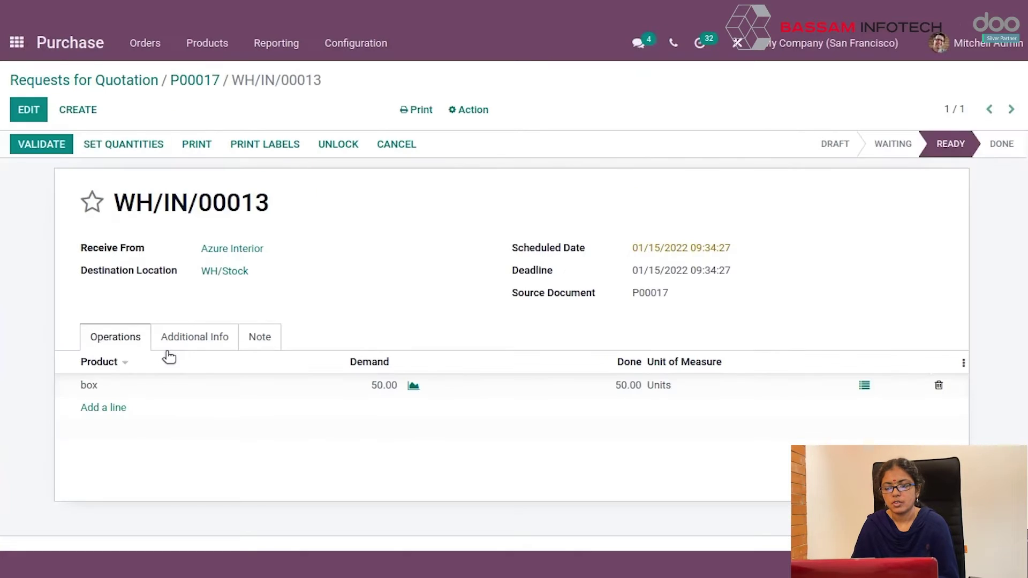
pyautogui.scroll(-2, 541, 492)
pyautogui.scroll(2, 540, 491)
pyautogui.click(49, 145)
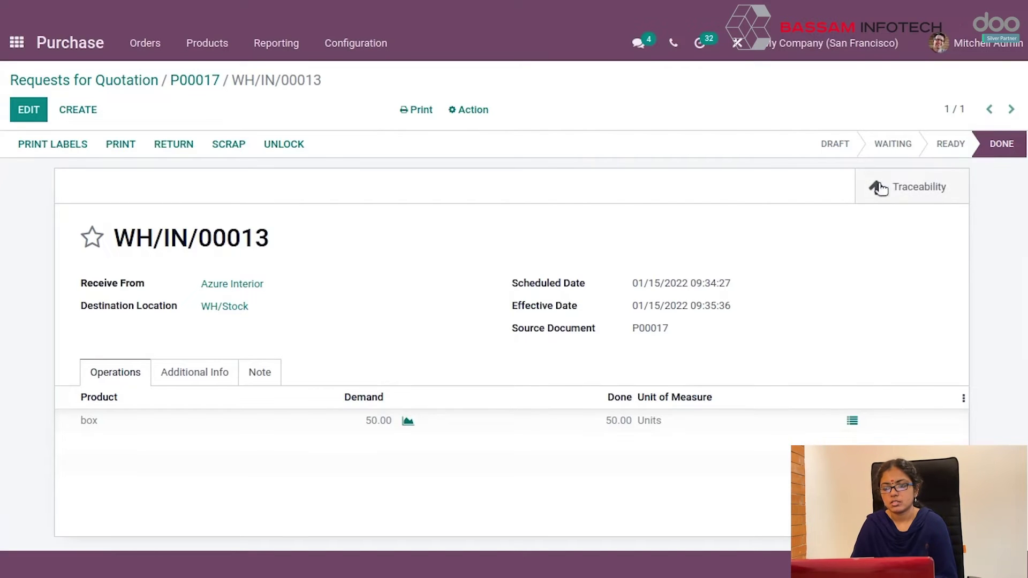
# Review the Traceability Report showing 50 box units of lot LT1 from Vendors to Stock, then return to the apps menu.
pyautogui.click(920, 194)
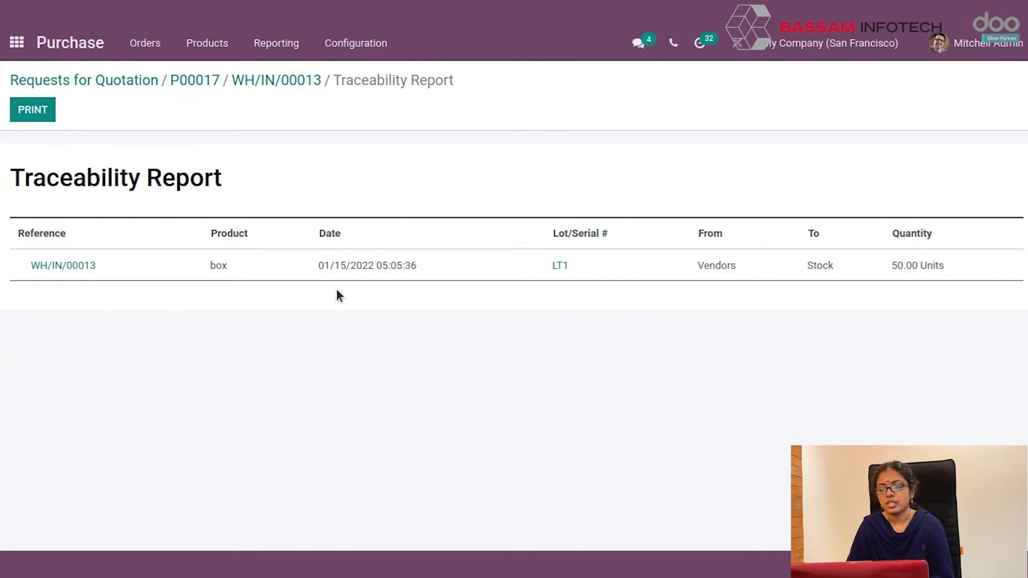
pyautogui.click(16, 42)
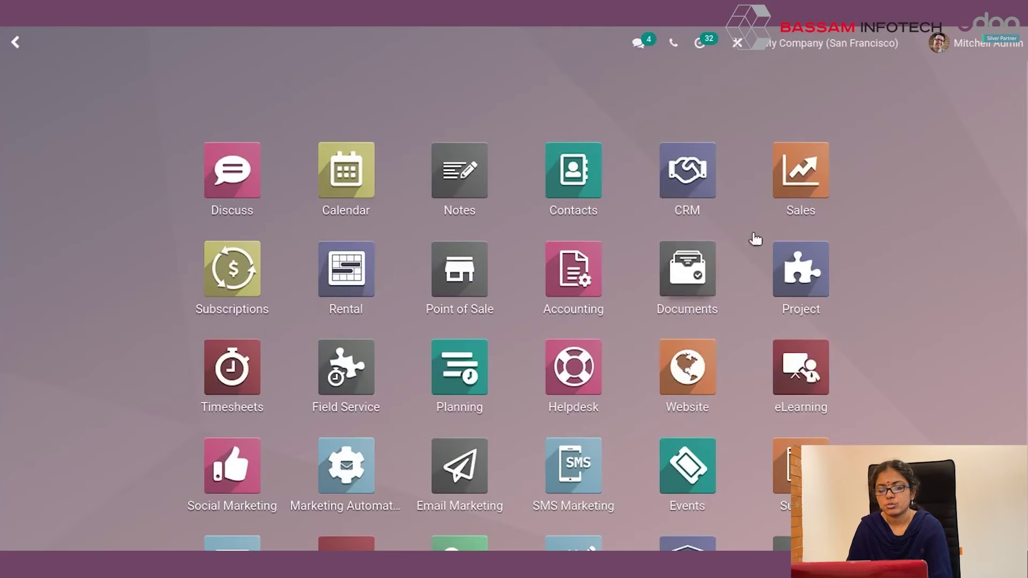
# Start a new Sales quotation for customer Azure Interior.
pyautogui.click(791, 194)
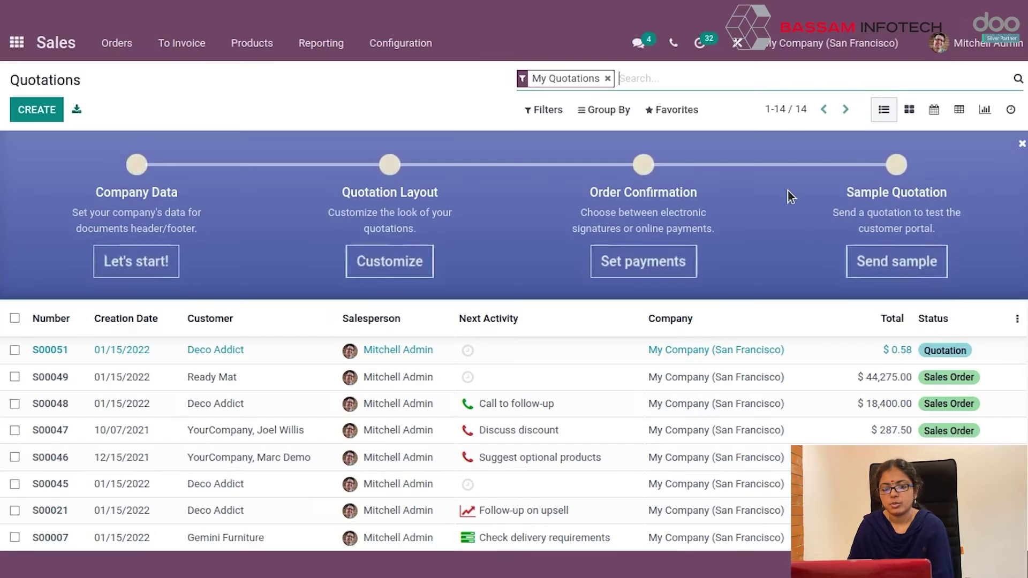
pyautogui.click(31, 117)
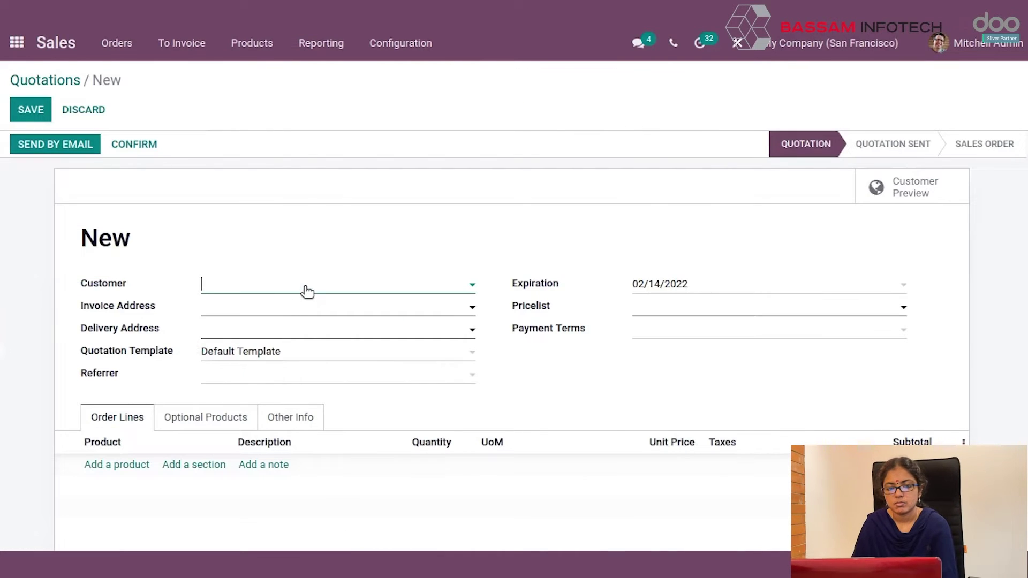
pyautogui.click(305, 287)
pyautogui.click(305, 330)
# Add a line for 1 box at unit price 100.00.
pyautogui.scroll(-2, 306, 338)
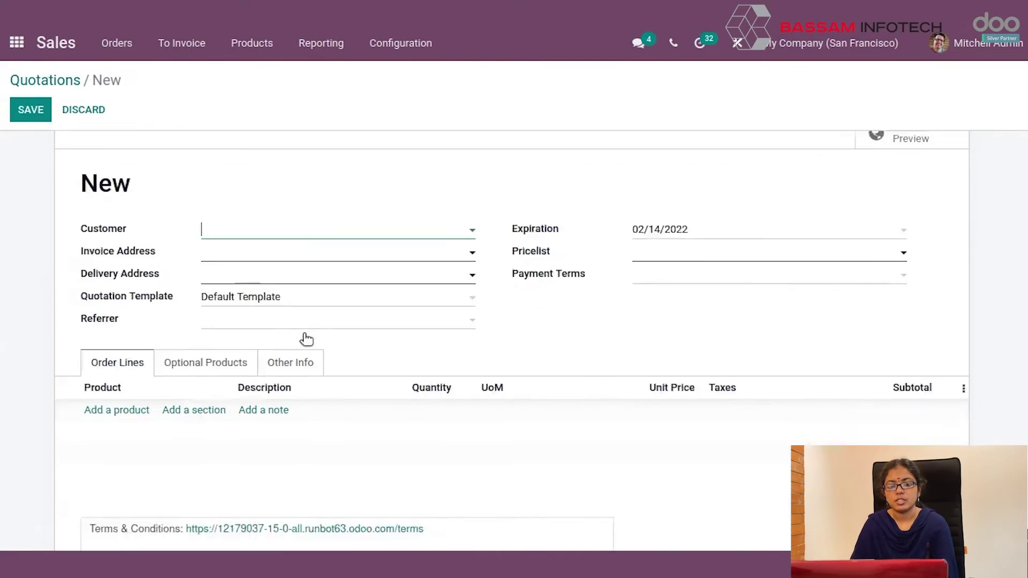
pyautogui.click(122, 429)
pyautogui.write('box')
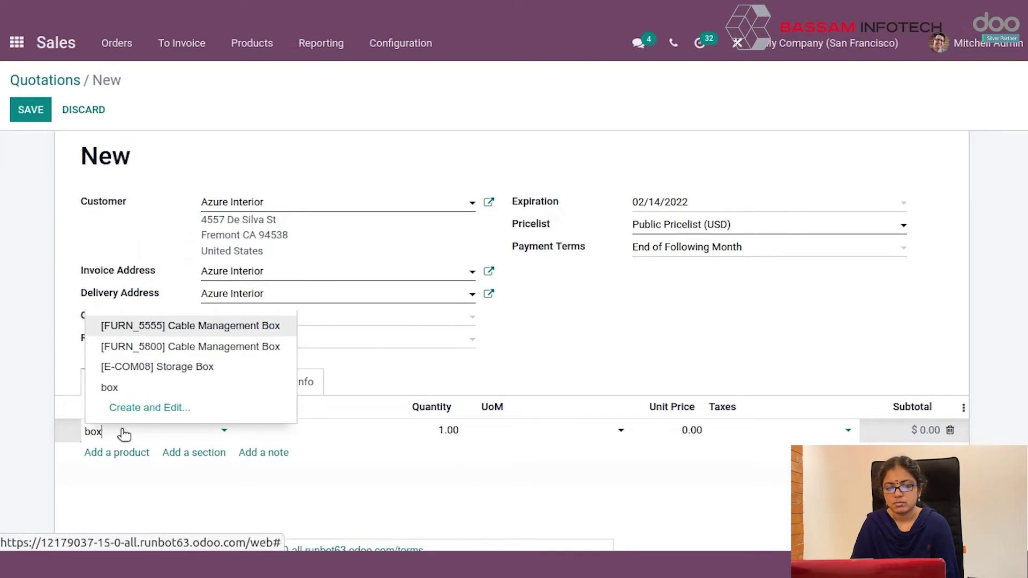
pyautogui.click(129, 389)
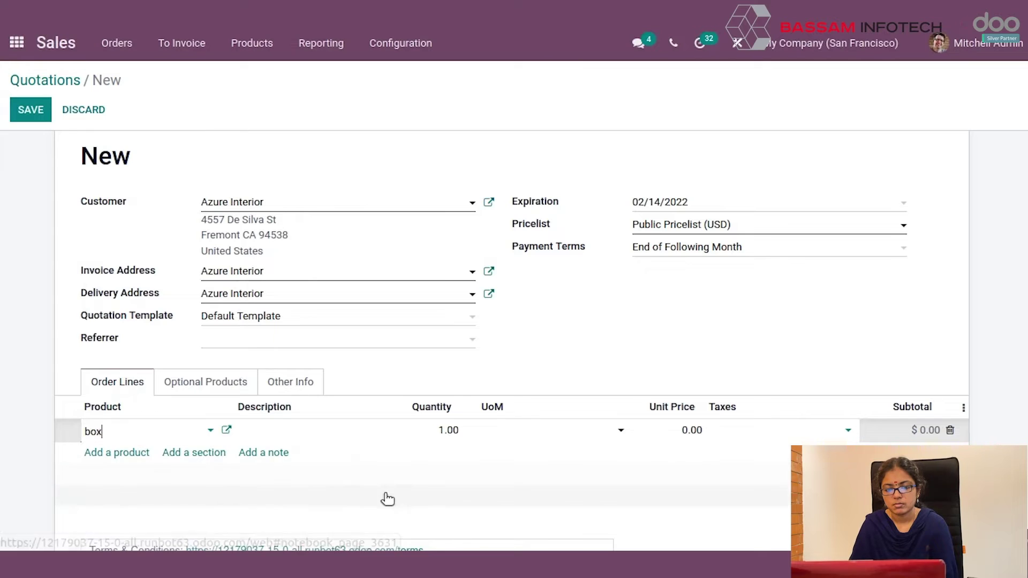
pyautogui.click(665, 431)
pyautogui.write('1')
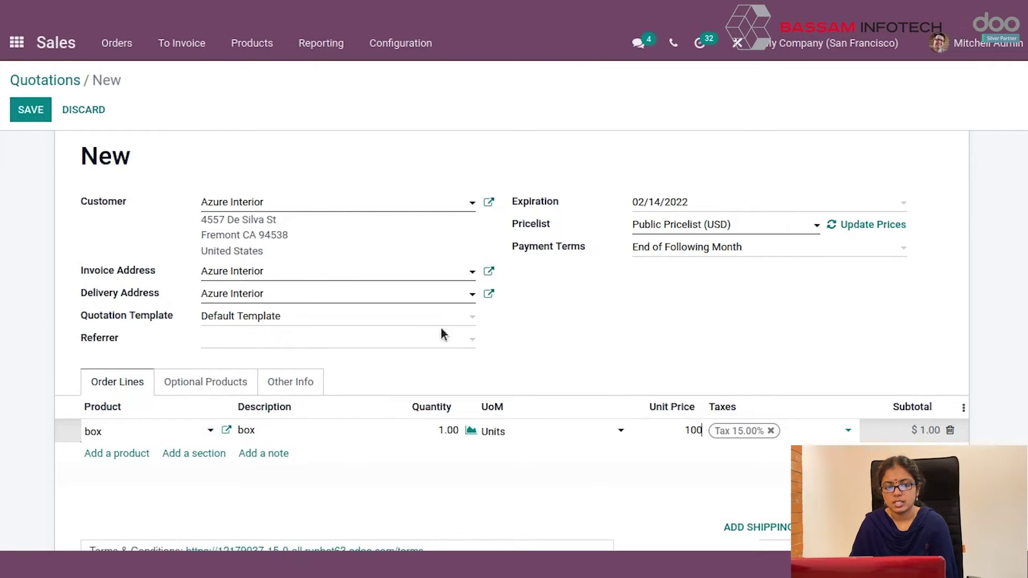
pyautogui.click(506, 352)
# Save and confirm sales order S00052, then open its delivery WH/OUT/00031.
pyautogui.scroll(2, 506, 352)
pyautogui.click(25, 107)
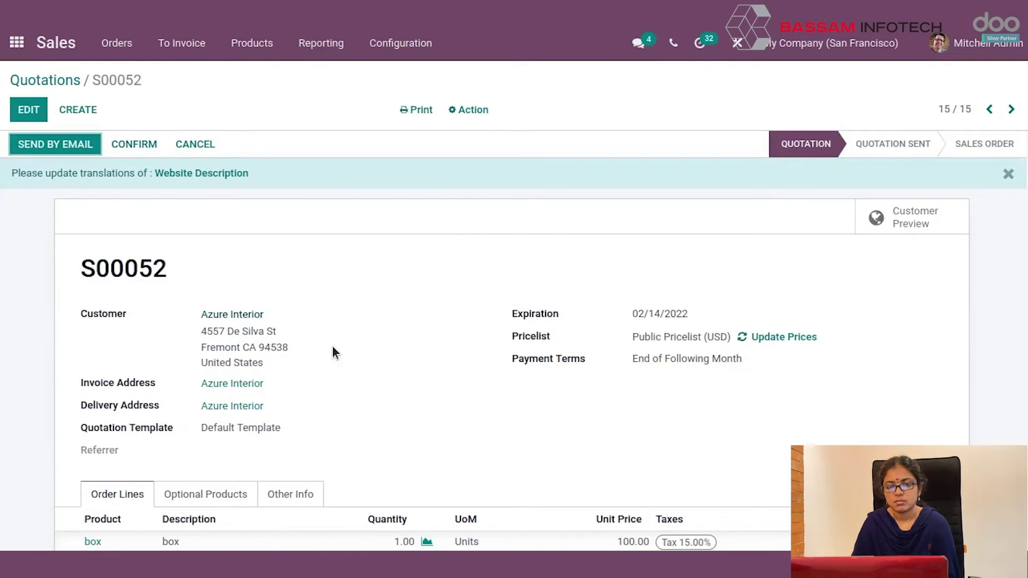
pyautogui.scroll(-5, 333, 347)
pyautogui.scroll(5, 333, 347)
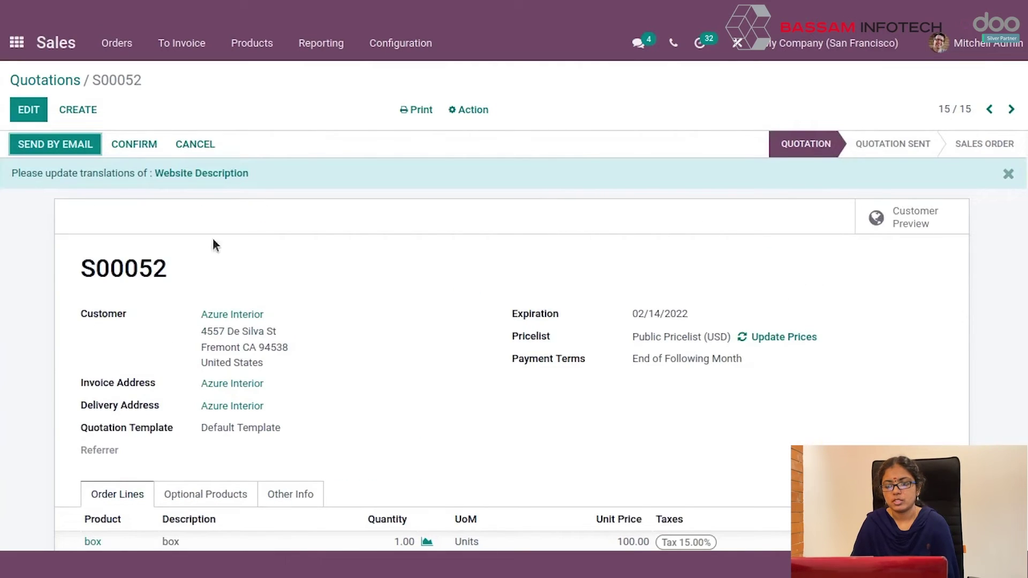
pyautogui.click(138, 145)
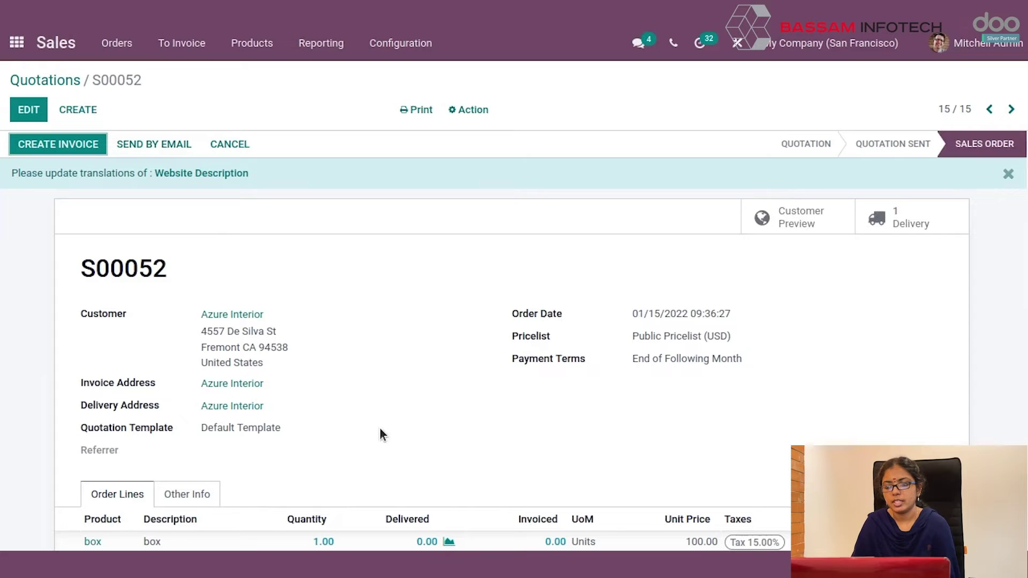
pyautogui.click(907, 224)
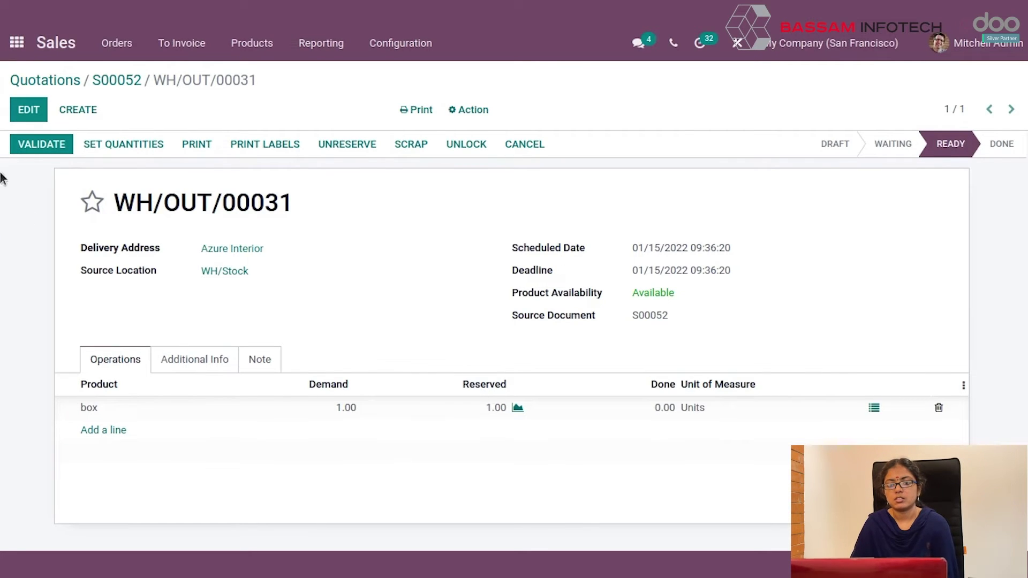
# Validate delivery WH/OUT/00031 as an immediate transfer and confirm.
pyautogui.click(38, 147)
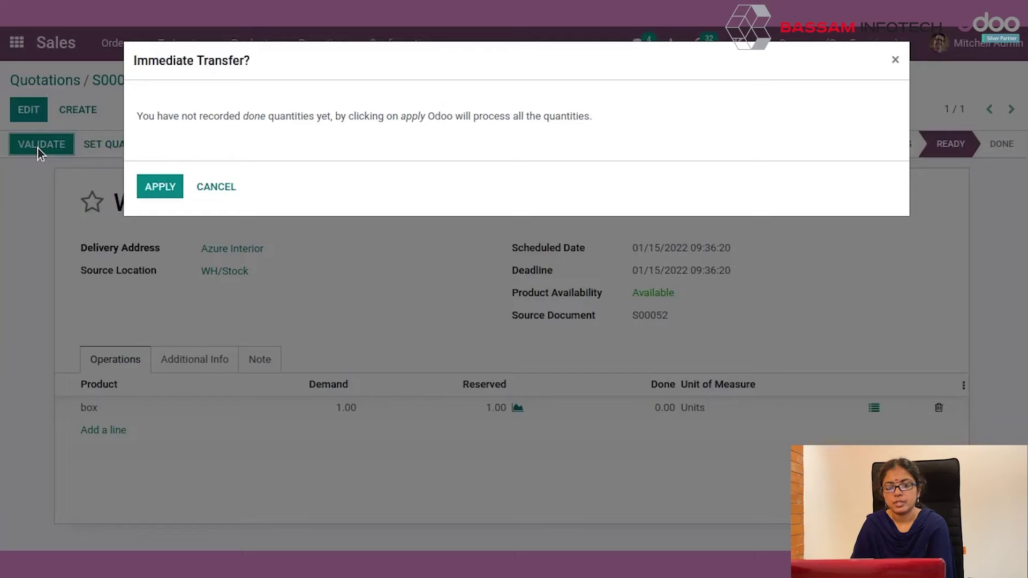
pyautogui.click(154, 189)
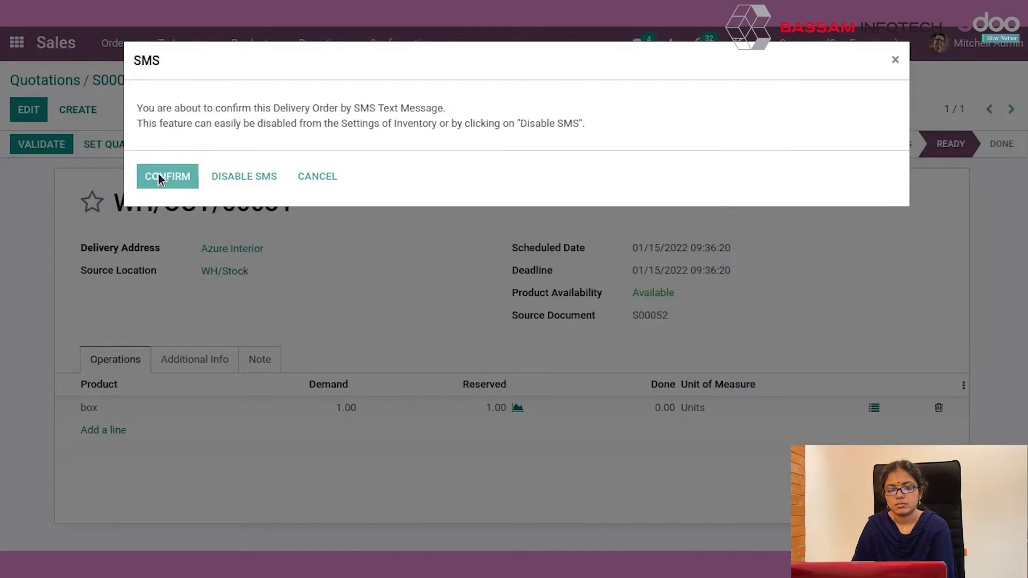
pyautogui.click(159, 173)
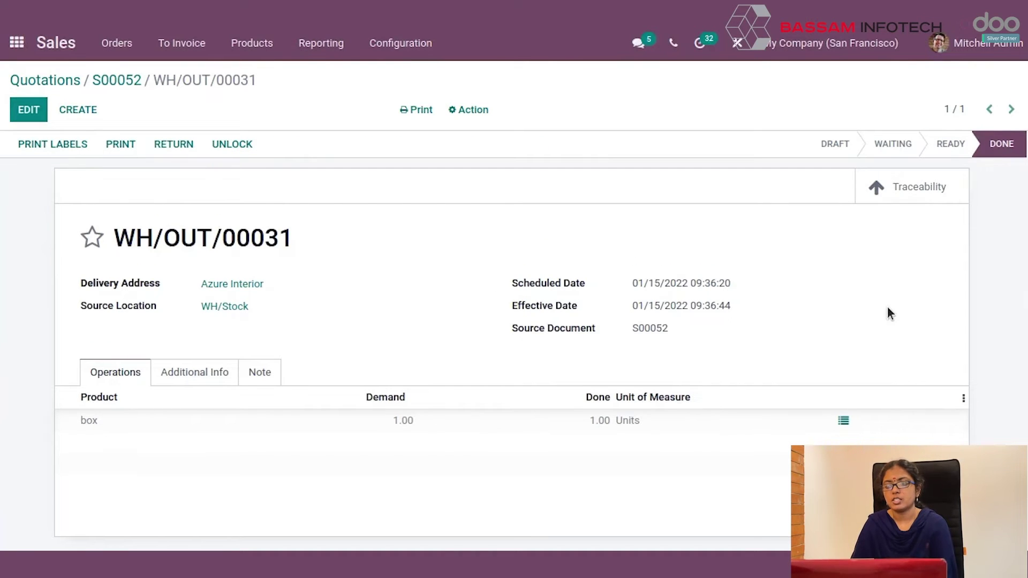
# Check the traceability of lot LT1 from Stock to Customers, then return to the apps menu.
pyautogui.click(902, 196)
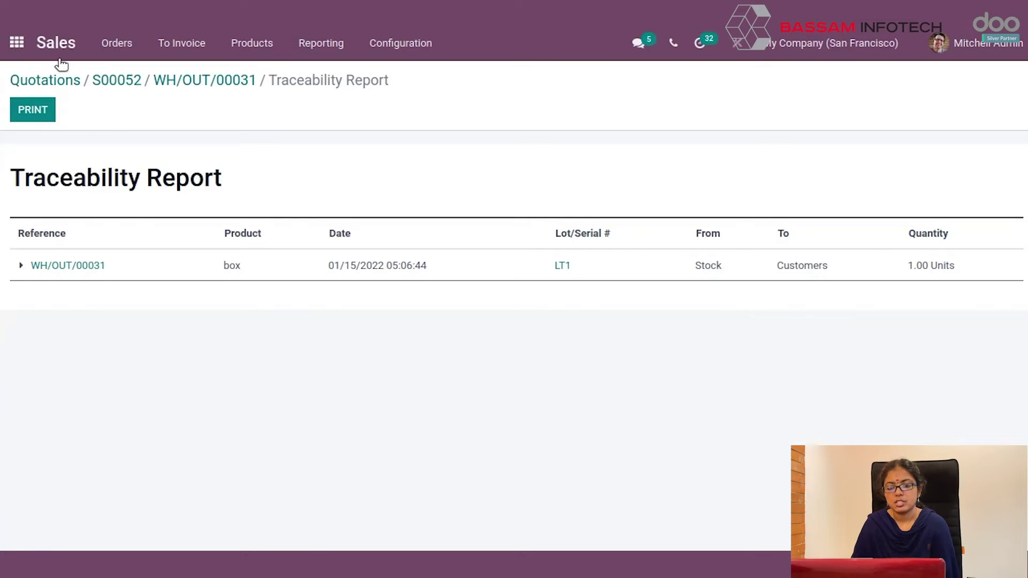
pyautogui.click(17, 42)
pyautogui.scroll(-3, 351, 394)
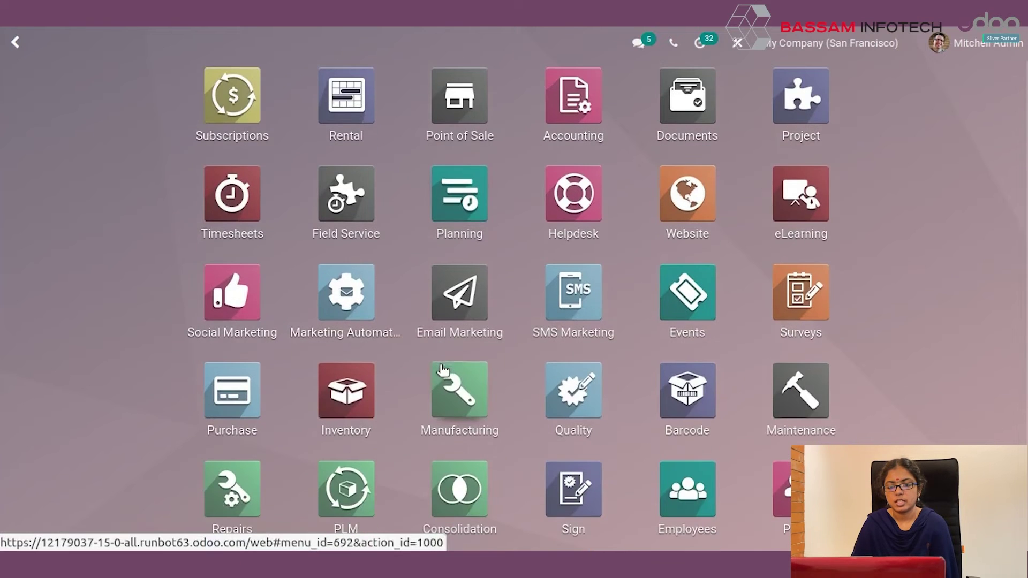
# Create a new Inventory product named 'bottle'.
pyautogui.click(356, 397)
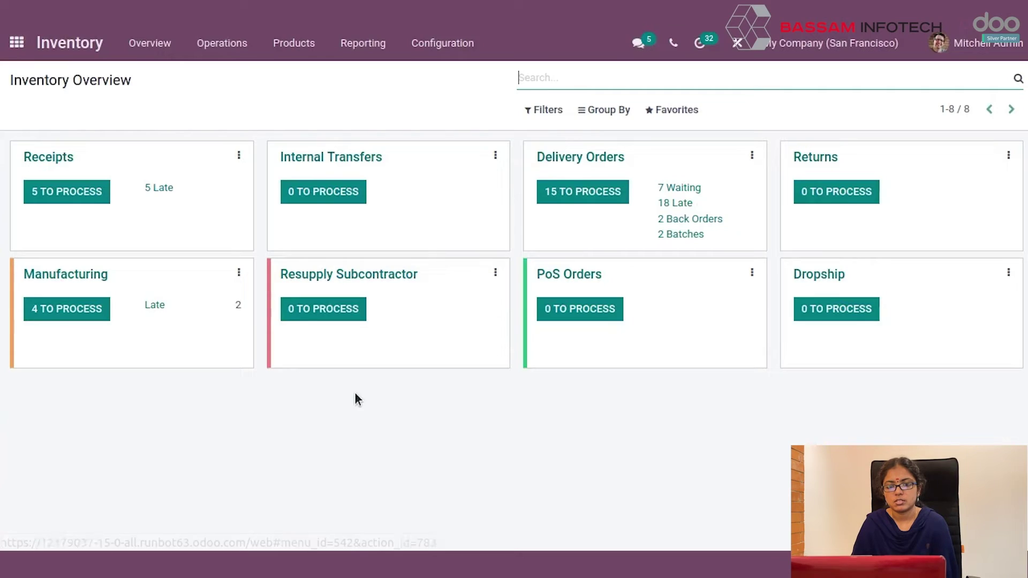
pyautogui.click(290, 42)
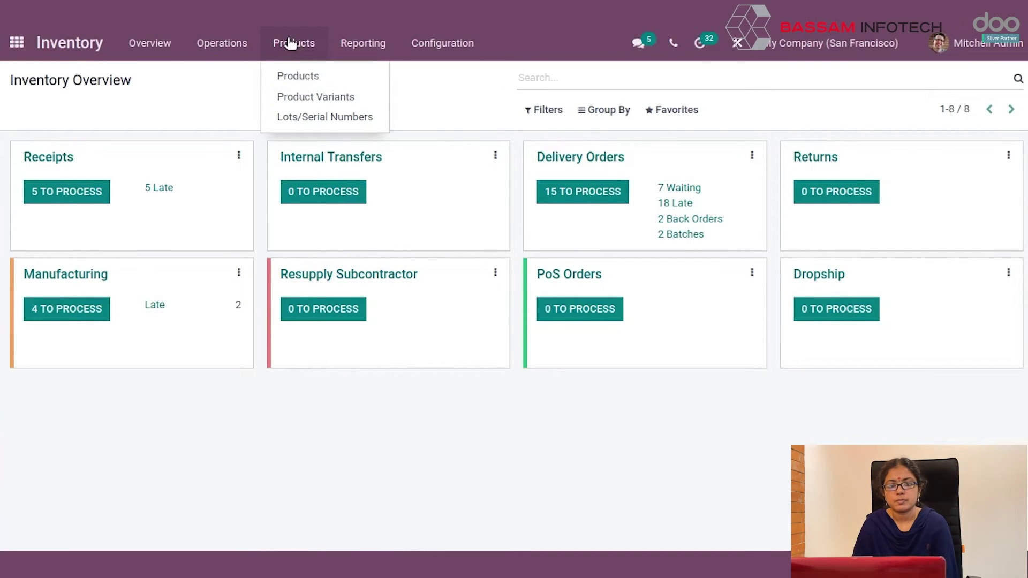
pyautogui.click(299, 76)
pyautogui.click(32, 119)
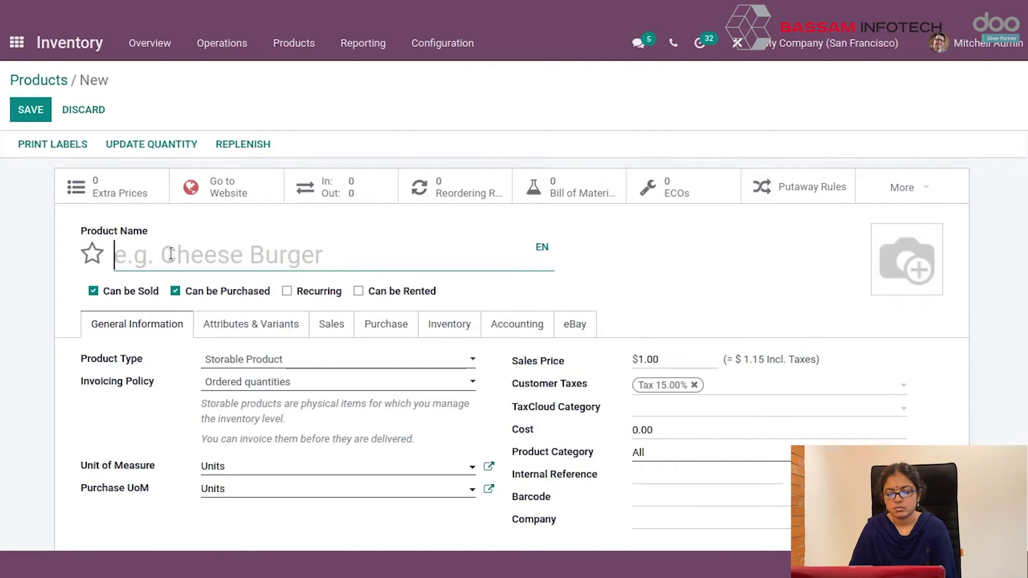
pyautogui.write('bottle')
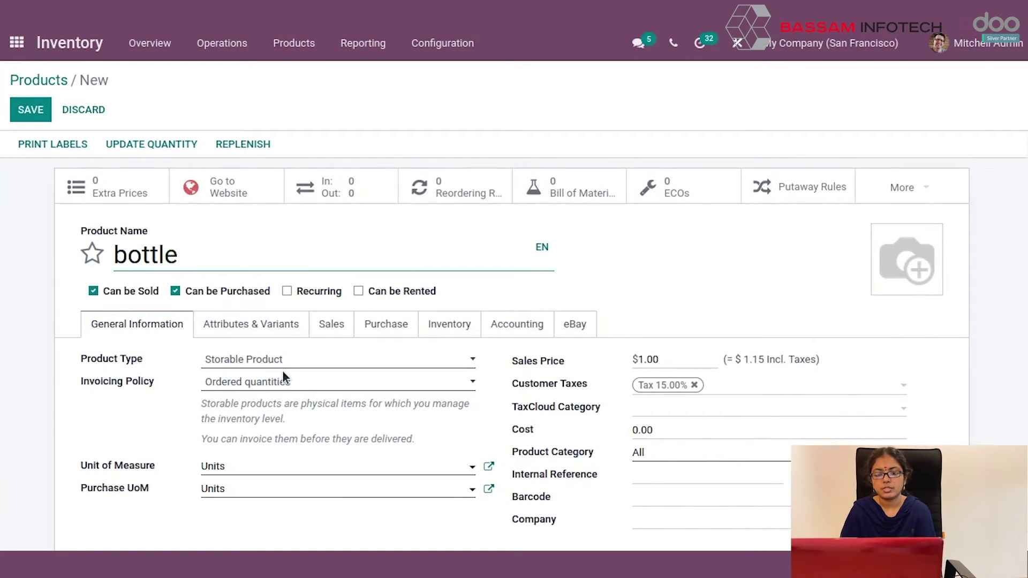
# Set bottle's tracking to By Unique Serial Number, save, and return to the apps menu.
pyautogui.click(442, 331)
pyautogui.scroll(-3, 442, 334)
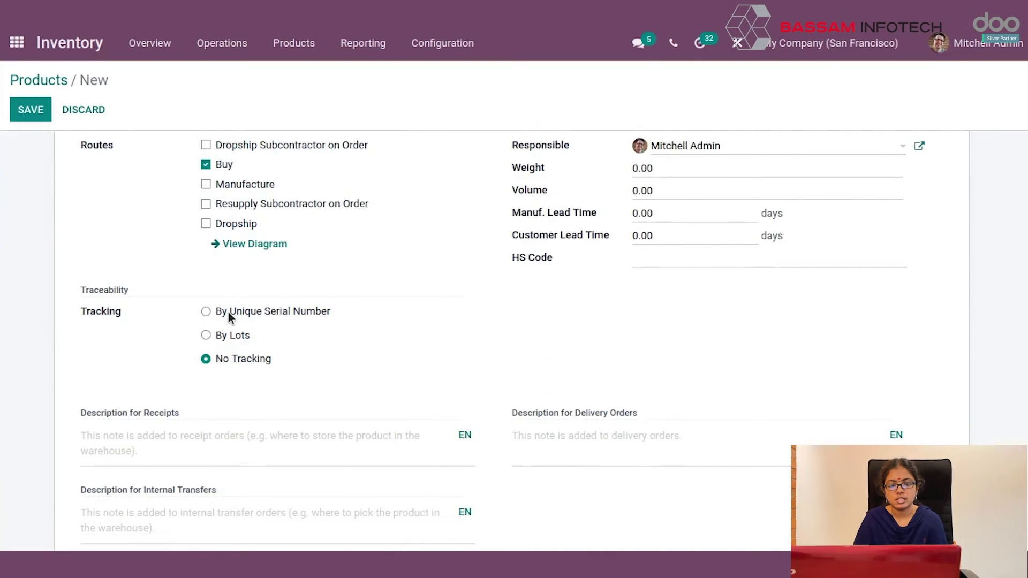
pyautogui.click(207, 310)
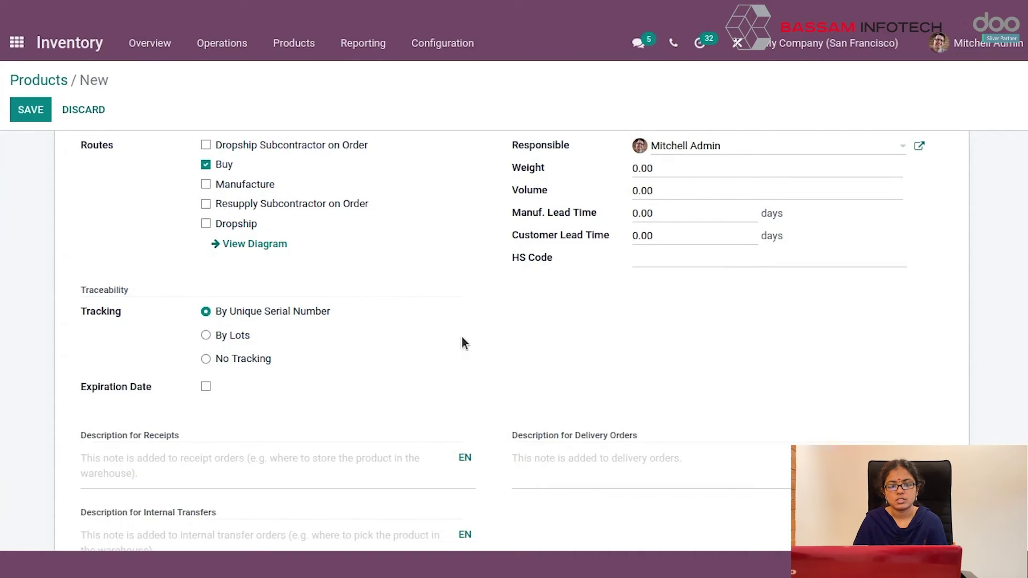
pyautogui.scroll(5, 461, 336)
pyautogui.click(31, 112)
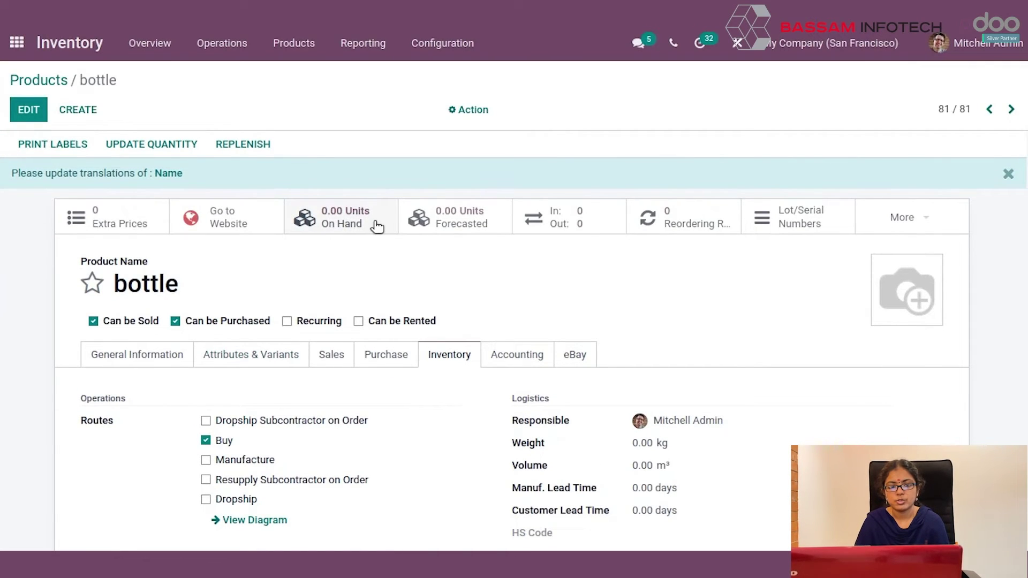
pyautogui.click(16, 43)
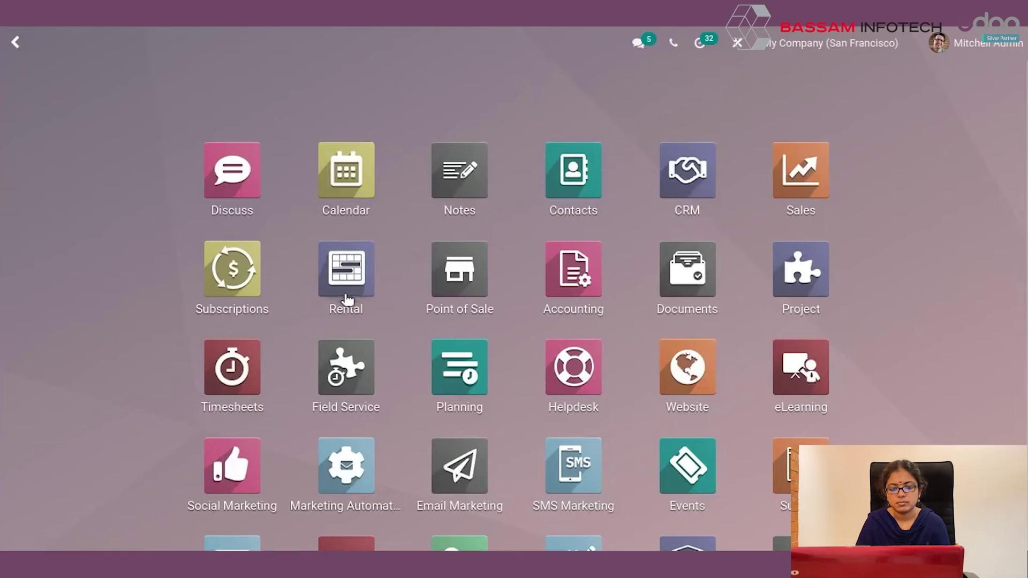
# Start a new Purchase request for quotation with vendor Azure Interior.
pyautogui.scroll(-3, 347, 299)
pyautogui.click(223, 410)
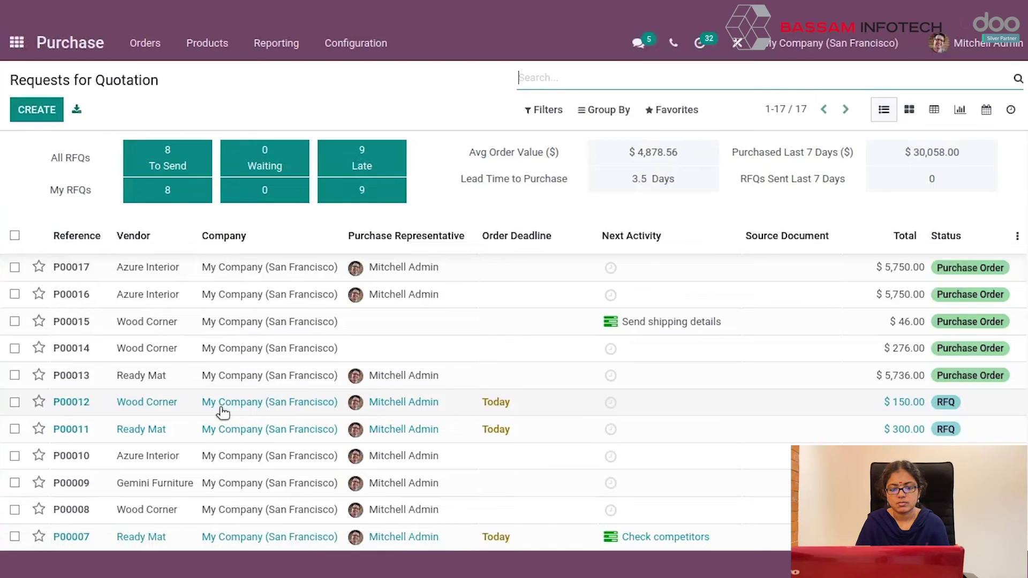
pyautogui.click(36, 110)
pyautogui.click(265, 268)
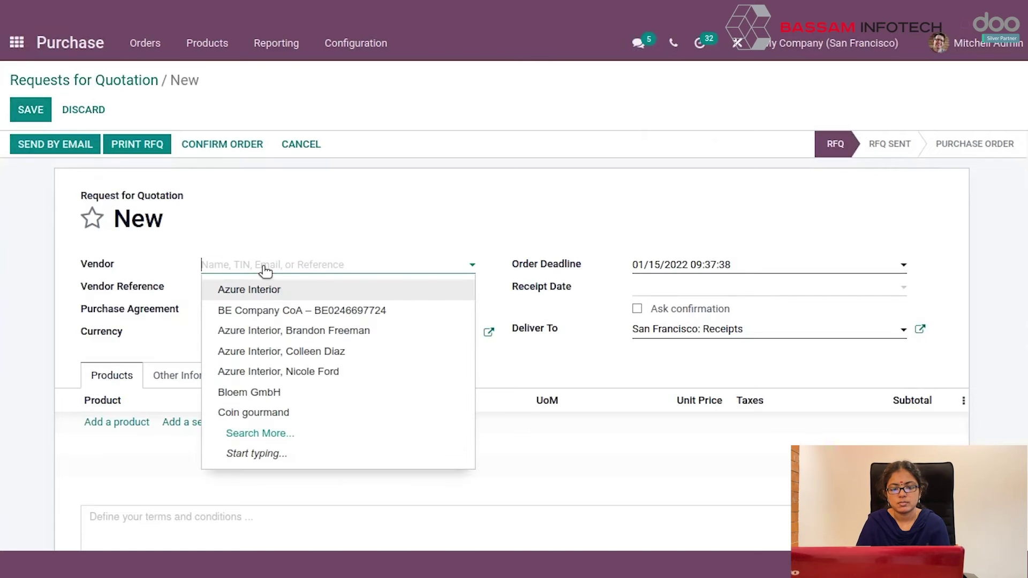
pyautogui.click(270, 295)
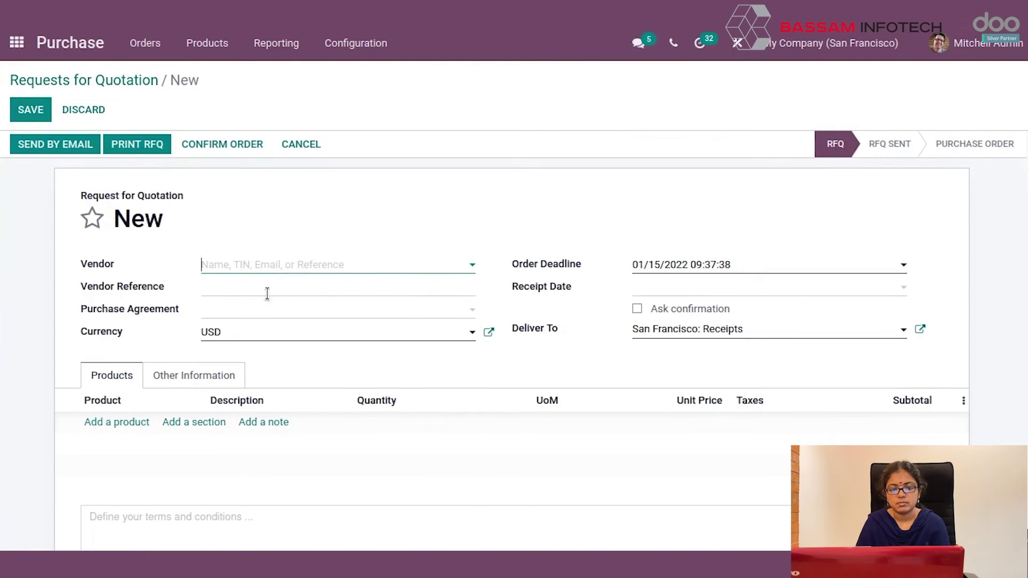
# Add a bottle line with quantity 5 at unit price 100.00.
pyautogui.click(122, 423)
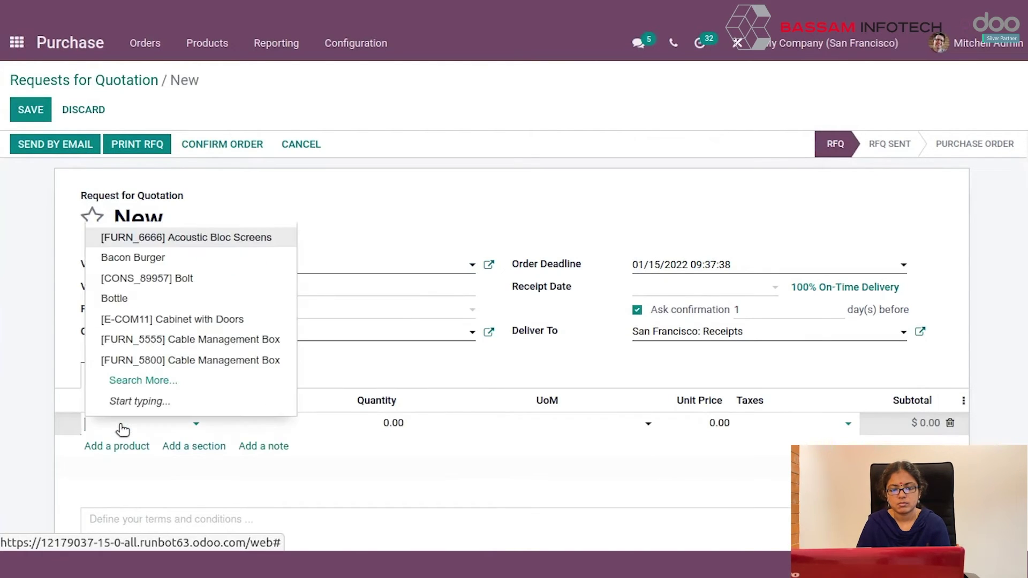
pyautogui.write('bot')
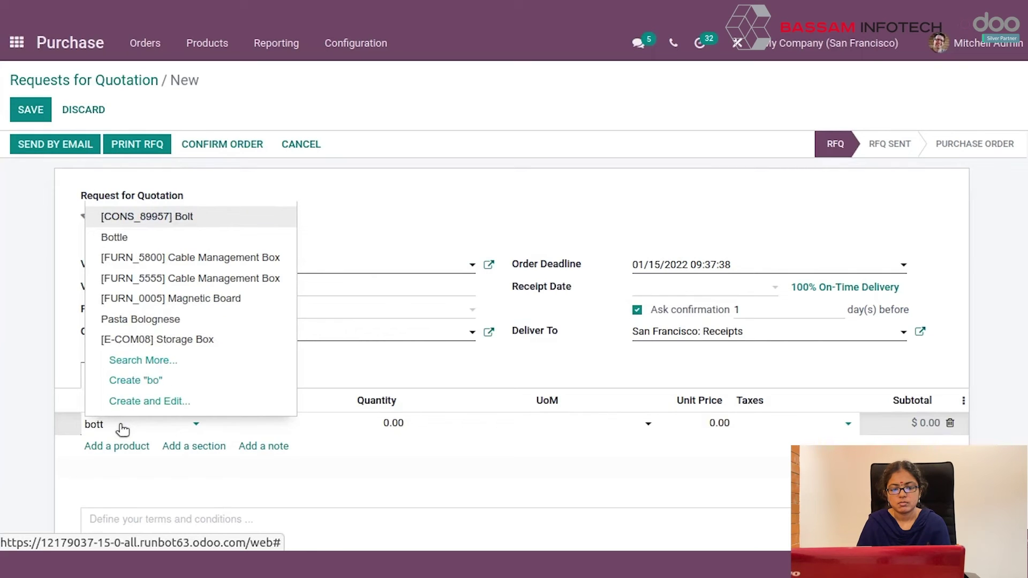
pyautogui.write('t')
pyautogui.click(121, 468)
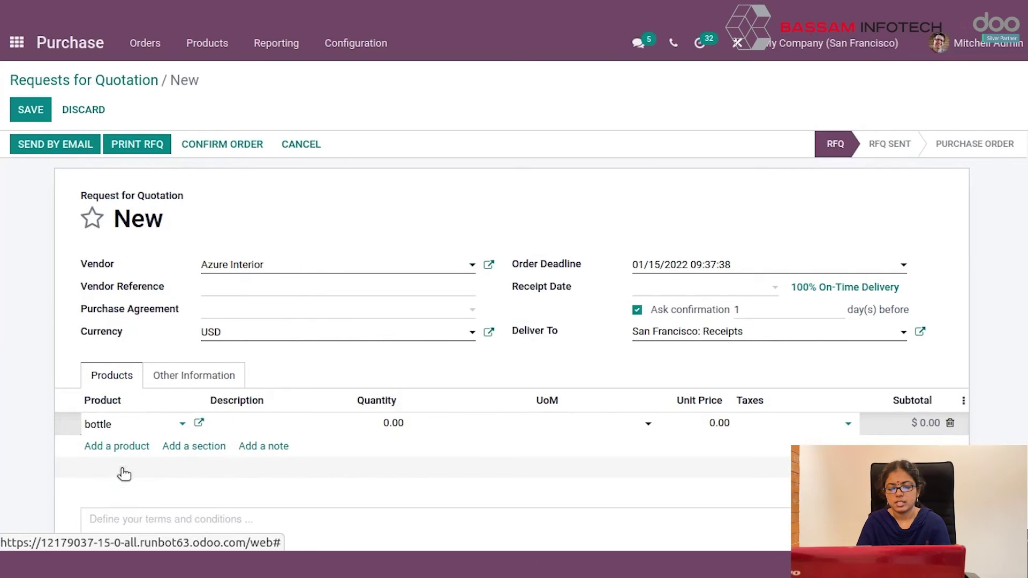
pyautogui.click(390, 423)
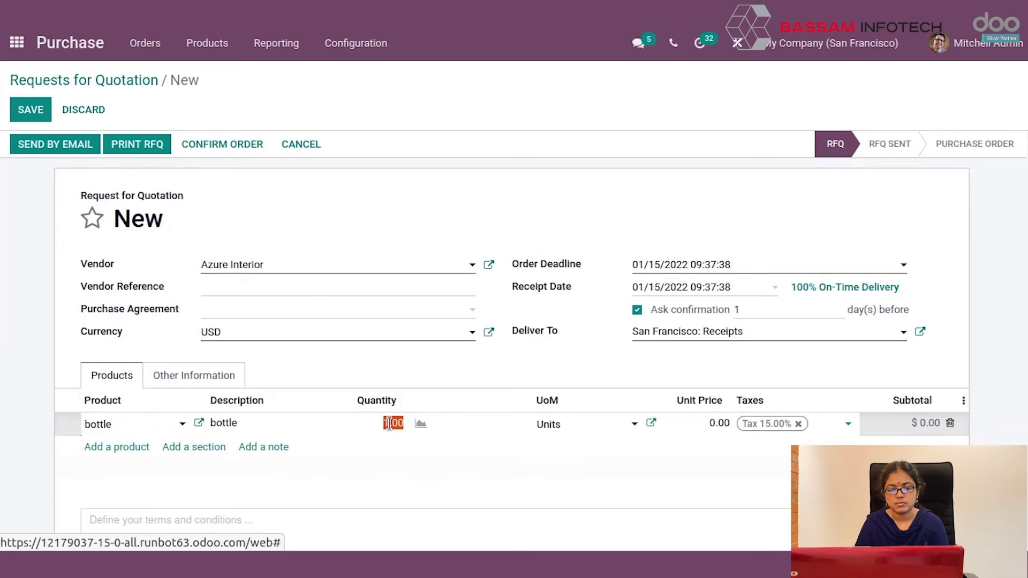
pyautogui.write('5')
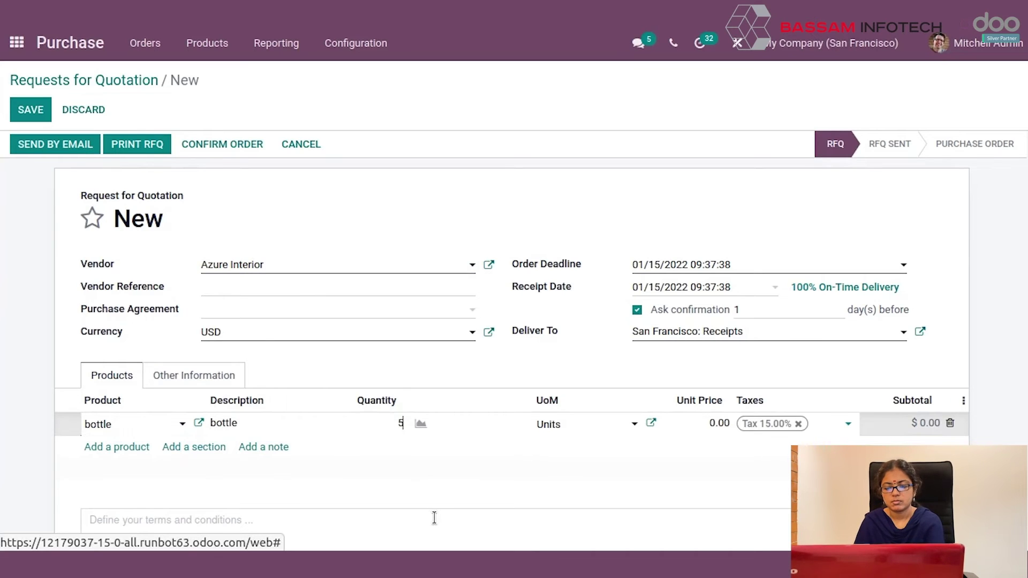
pyautogui.click(704, 423)
pyautogui.write('10')
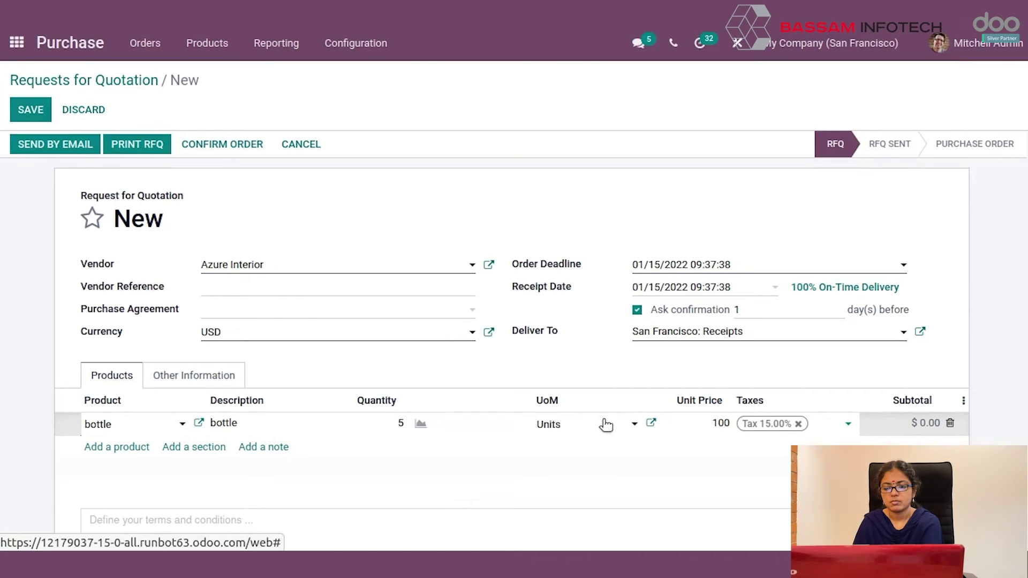
# Save the request and confirm it as purchase order P00018.
pyautogui.click(93, 217)
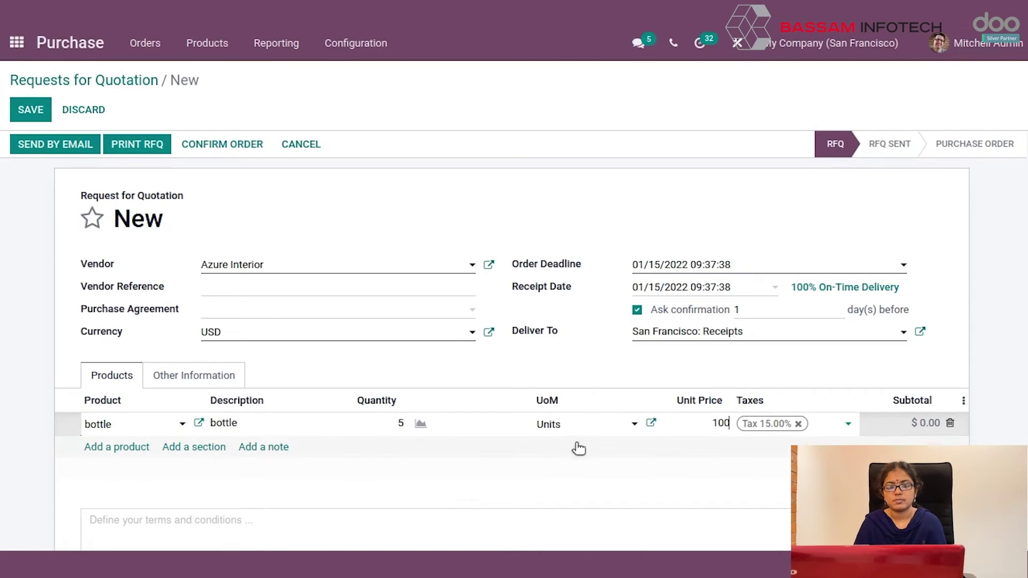
pyautogui.scroll(-2, 337, 339)
pyautogui.click(26, 117)
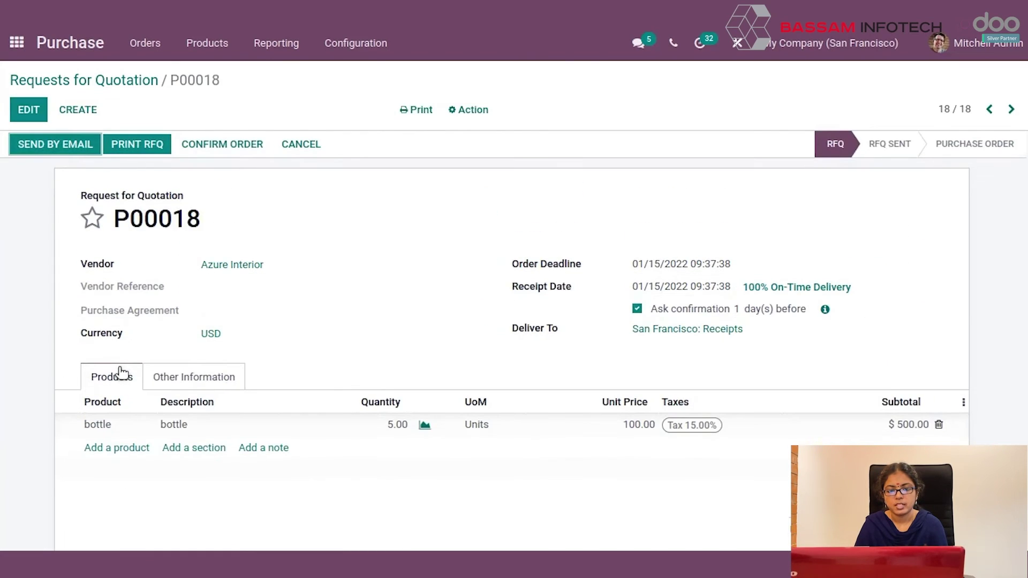
pyautogui.click(246, 148)
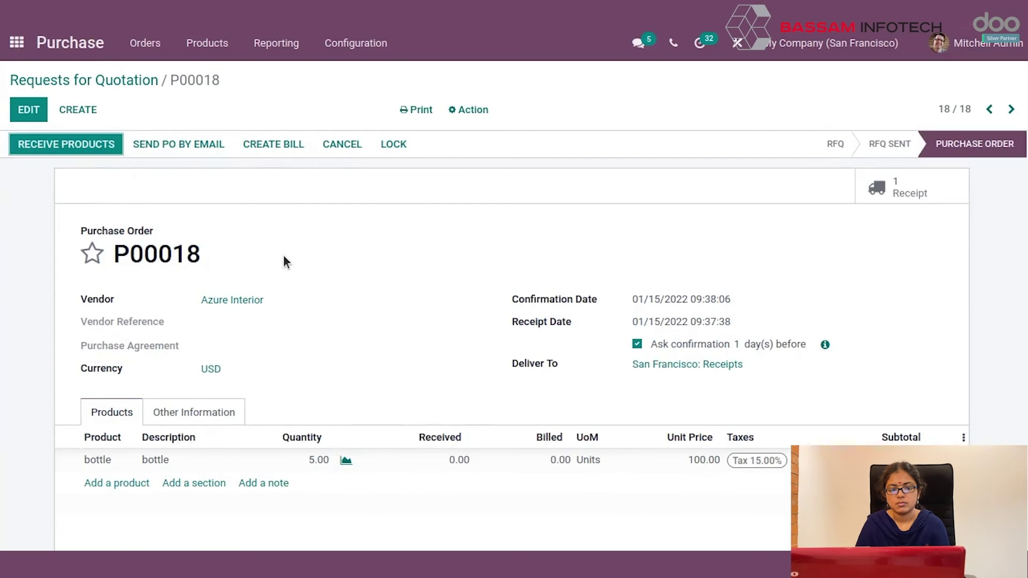
# Receive the 5 bottles on WH/IN/00014 with serials SL1–SL5, validate, and return to the apps menu.
pyautogui.click(67, 153)
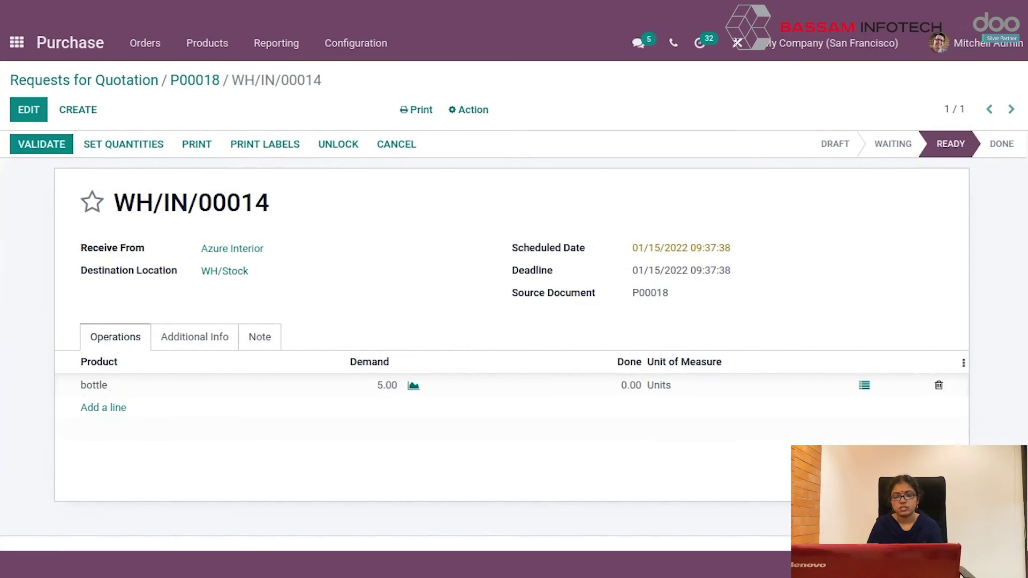
pyautogui.click(865, 386)
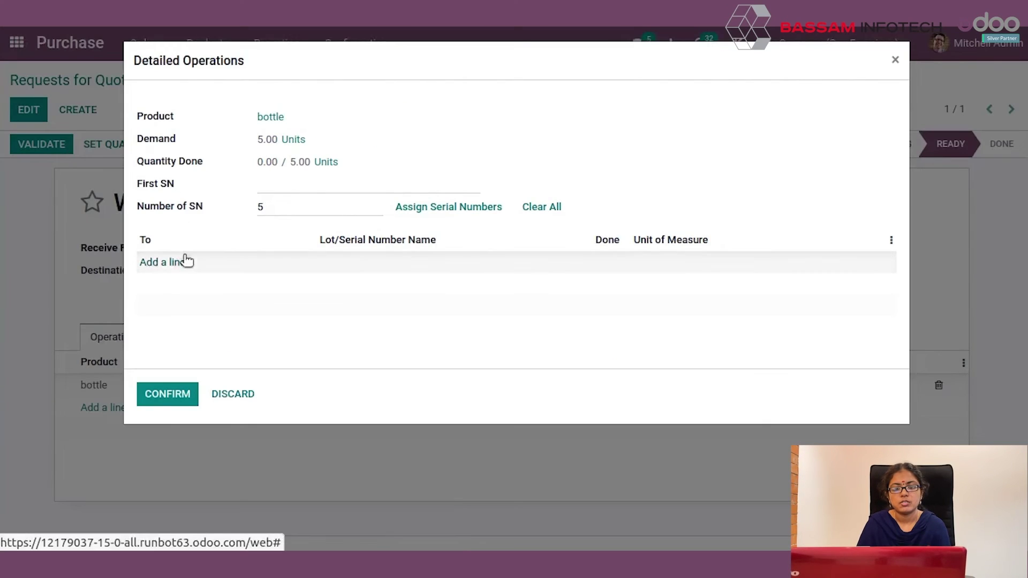
pyautogui.click(160, 266)
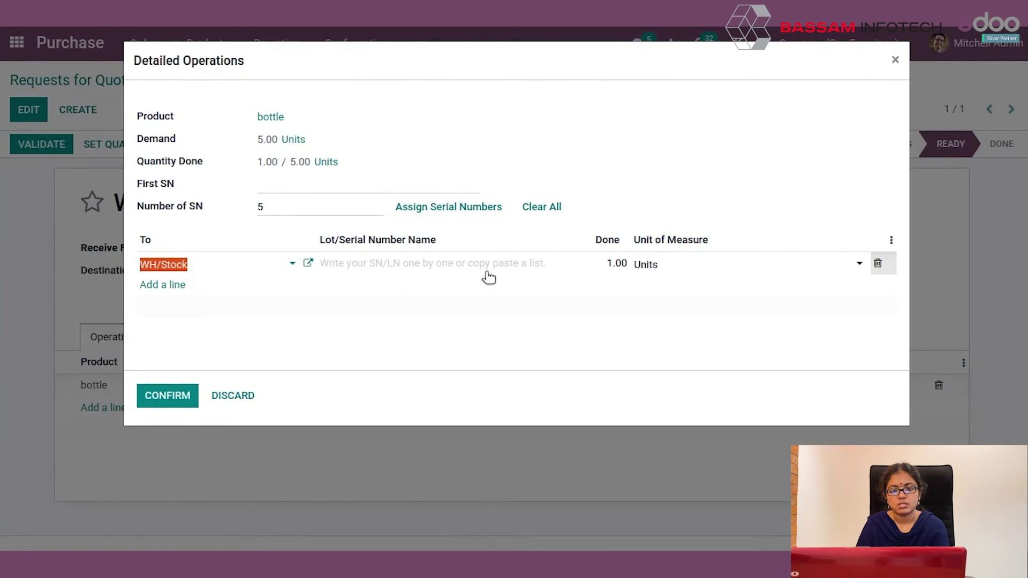
pyautogui.click(293, 186)
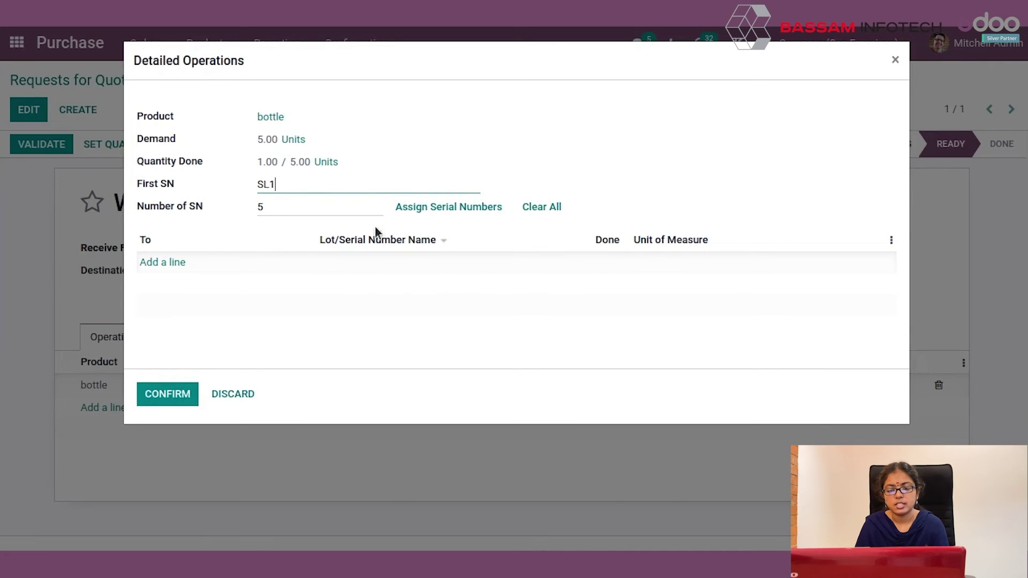
pyautogui.click(438, 209)
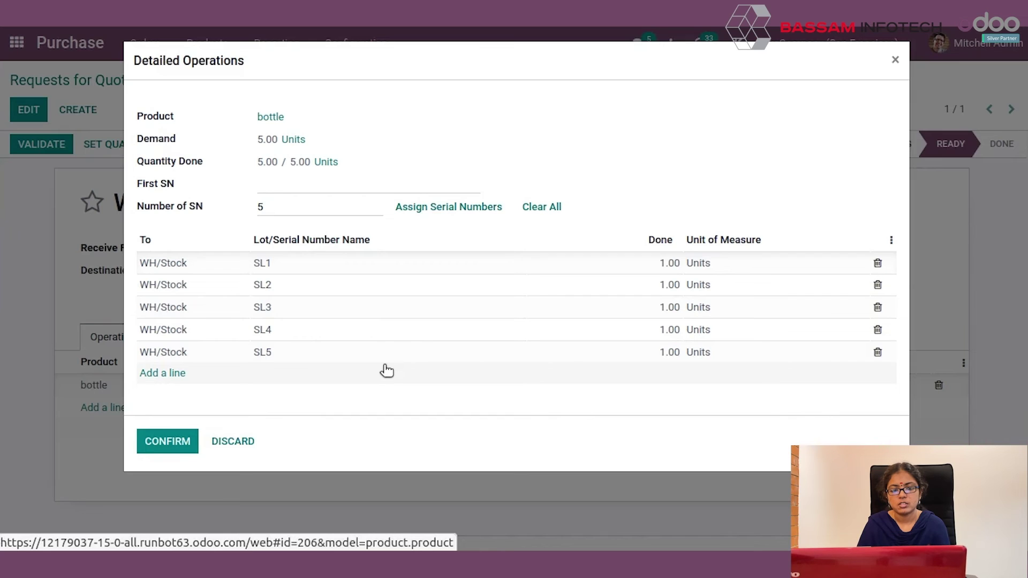
pyautogui.click(160, 442)
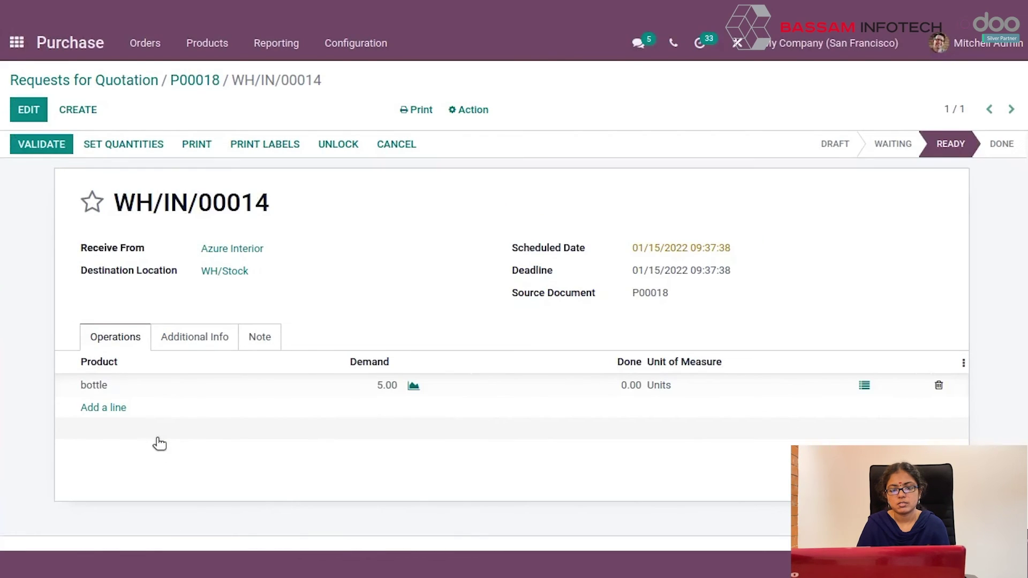
pyautogui.click(35, 144)
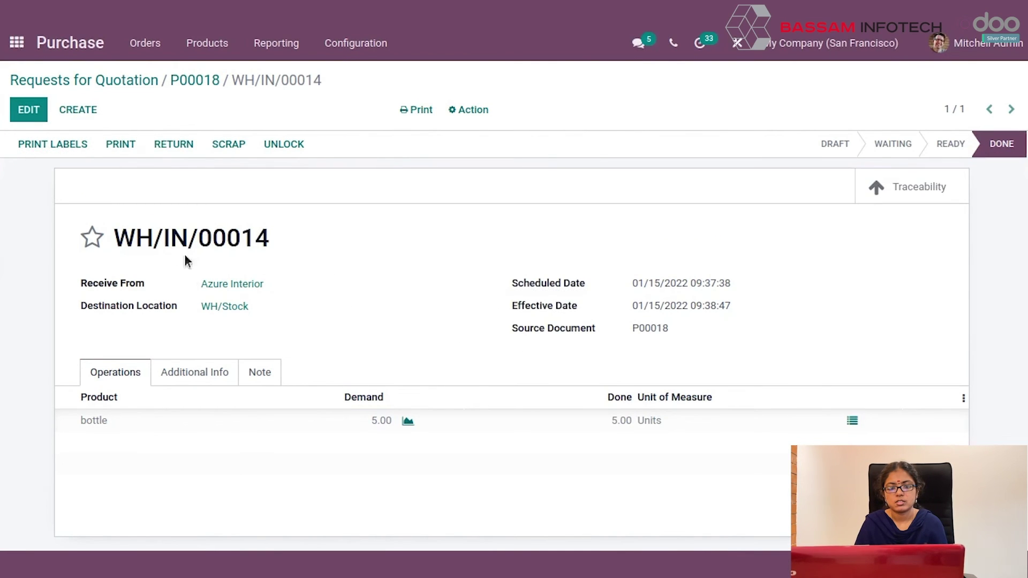
pyautogui.click(16, 43)
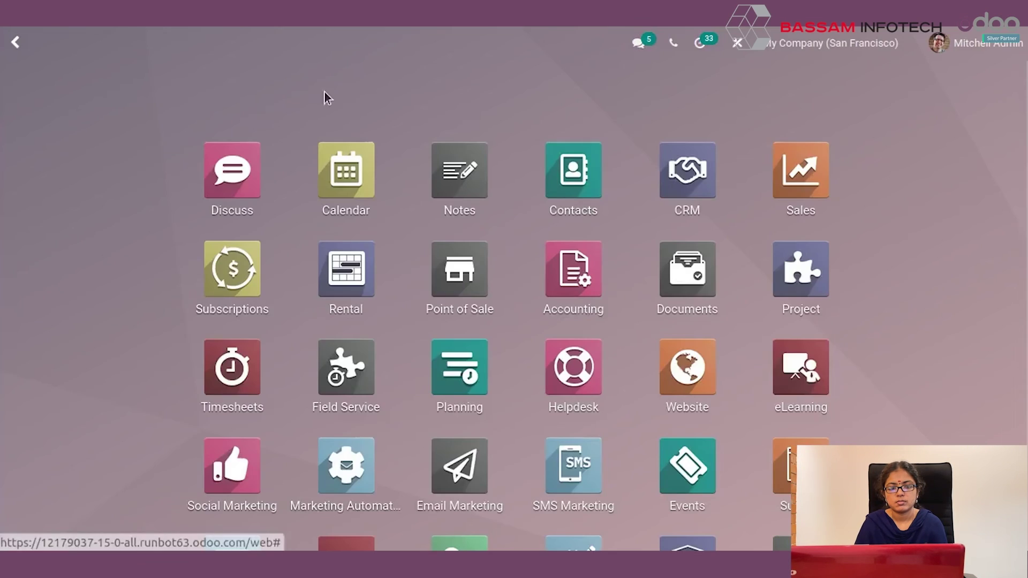
# Start a new Sales quotation for customer Azure Interior.
pyautogui.click(798, 196)
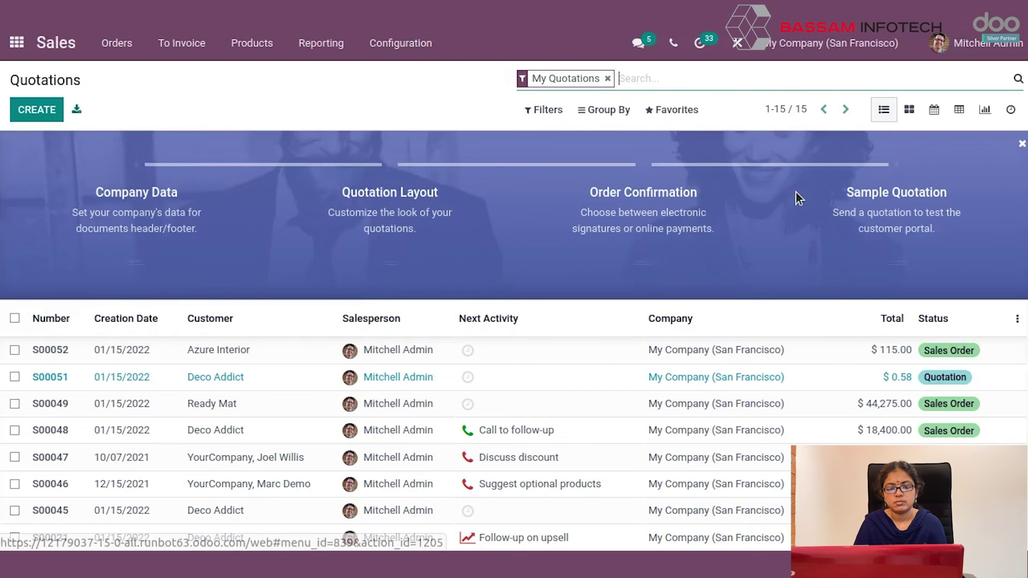
pyautogui.click(35, 112)
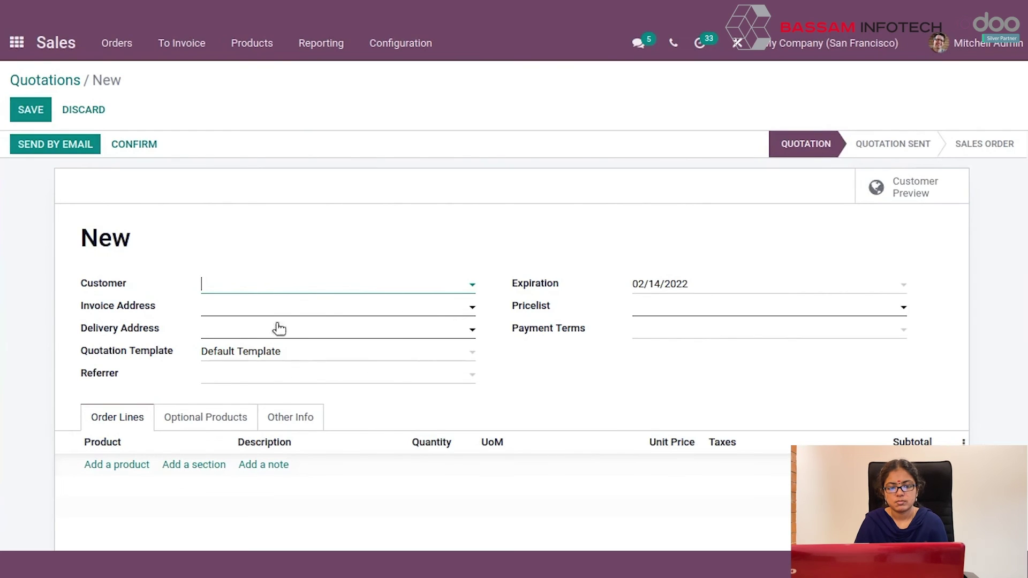
pyautogui.click(335, 288)
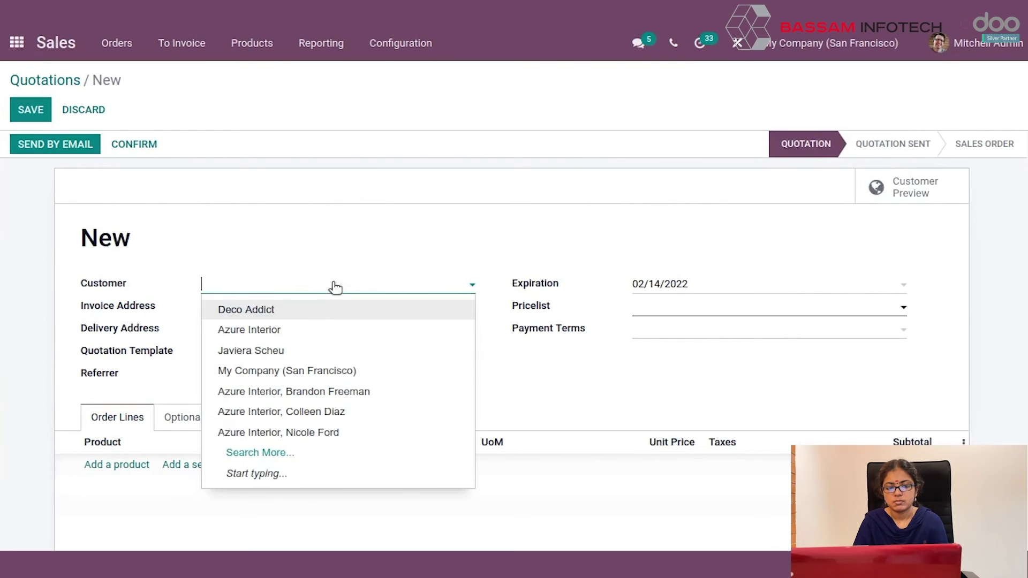
pyautogui.click(336, 328)
pyautogui.scroll(-2, 333, 323)
# Add one bottle at unit price 100 and confirm the quotation as order S00053.
pyautogui.click(130, 348)
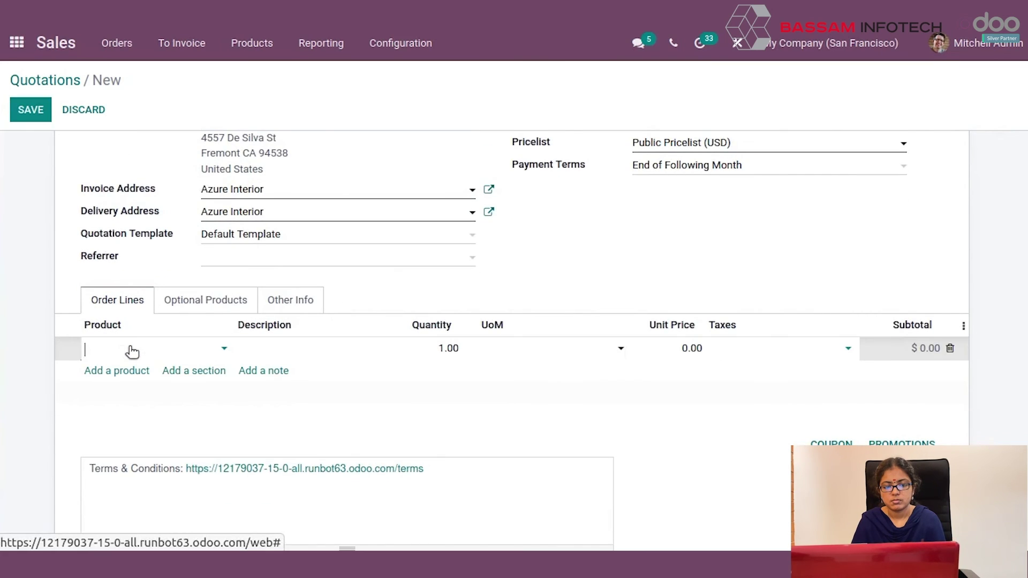
pyautogui.write('boo')
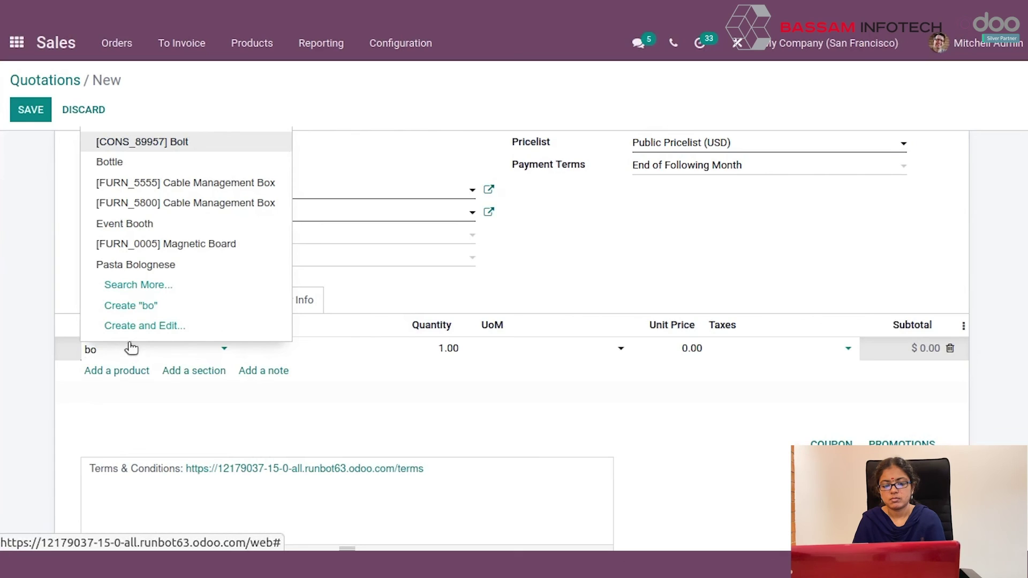
pyautogui.press('Down')
pyautogui.press('Down')
pyautogui.press('Down')
pyautogui.press('Down')
pyautogui.press('Down')
pyautogui.press('Down')
pyautogui.press('Down')
pyautogui.press('Down')
pyautogui.press('Down')
pyautogui.press('Down')
pyautogui.write('tt')
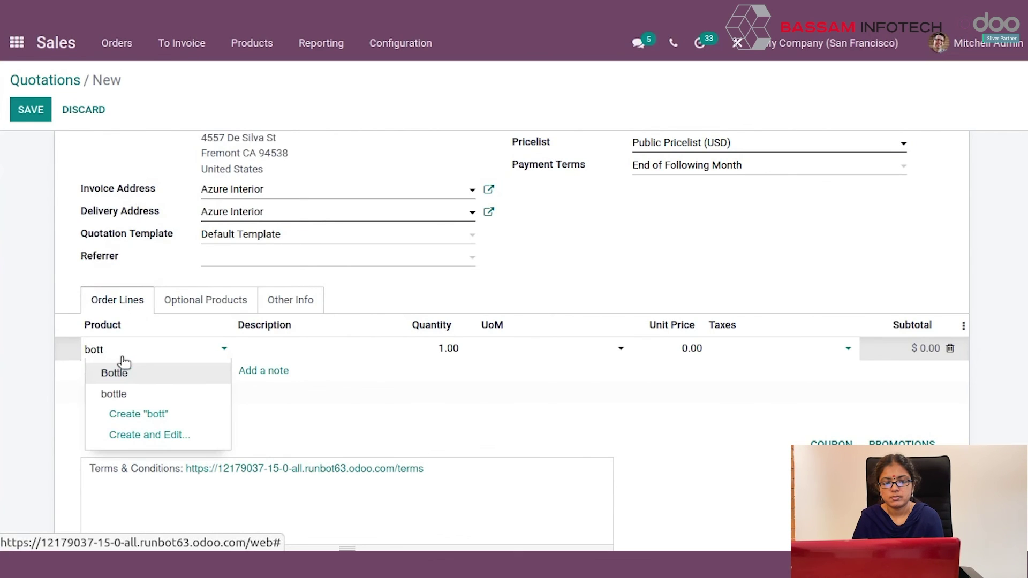
pyautogui.click(141, 393)
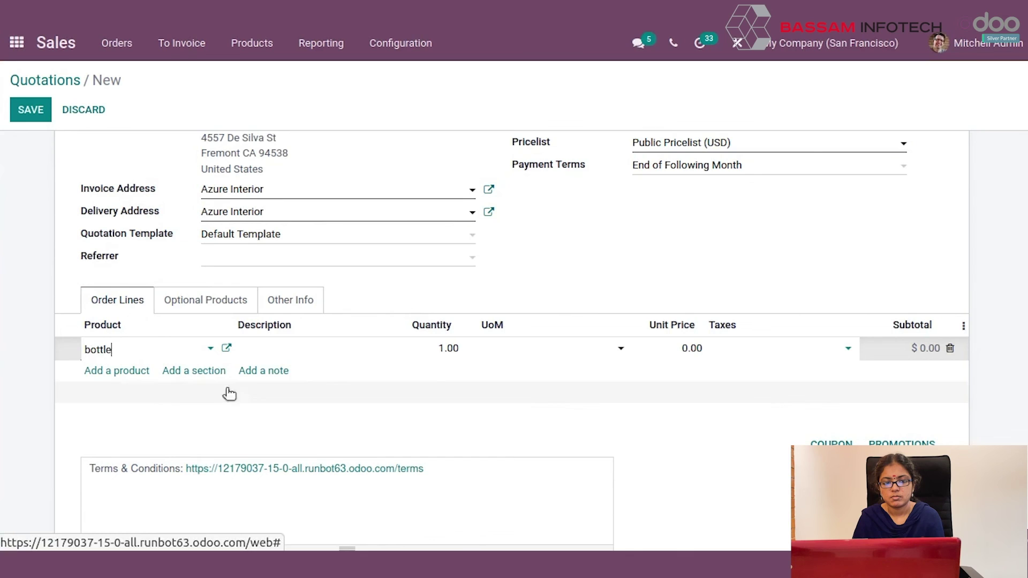
pyautogui.click(674, 349)
pyautogui.write('1')
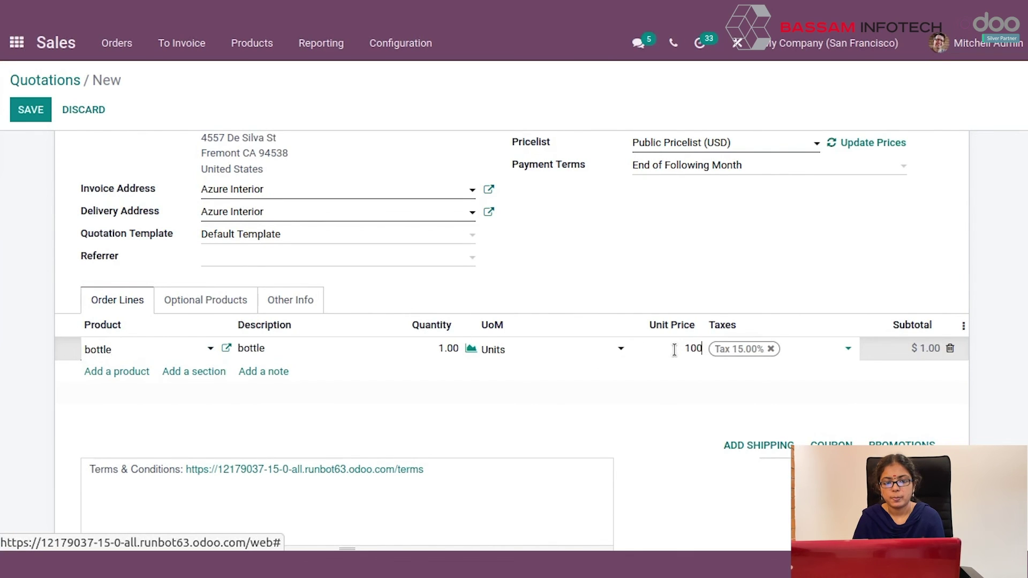
pyautogui.scroll(3, 606, 350)
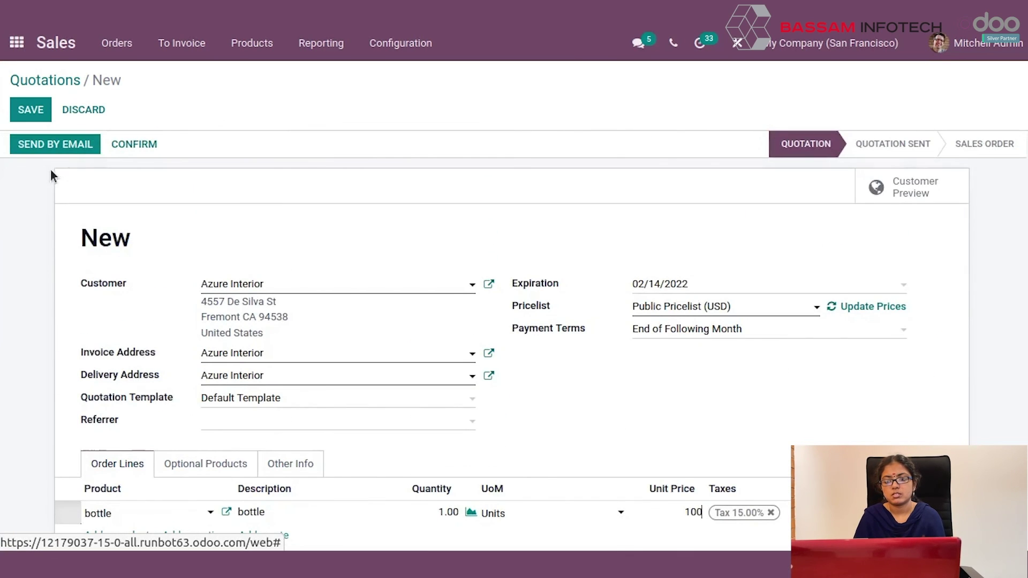
pyautogui.click(122, 150)
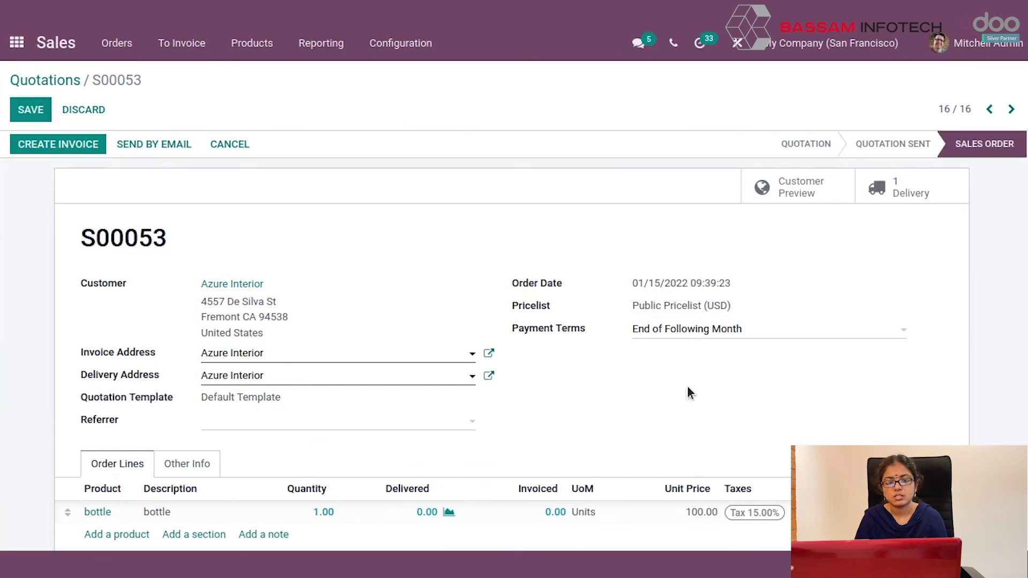
# Validate delivery WH/OUT/00032 of the bottle, applying the immediate transfer for all quantities.
pyautogui.click(937, 189)
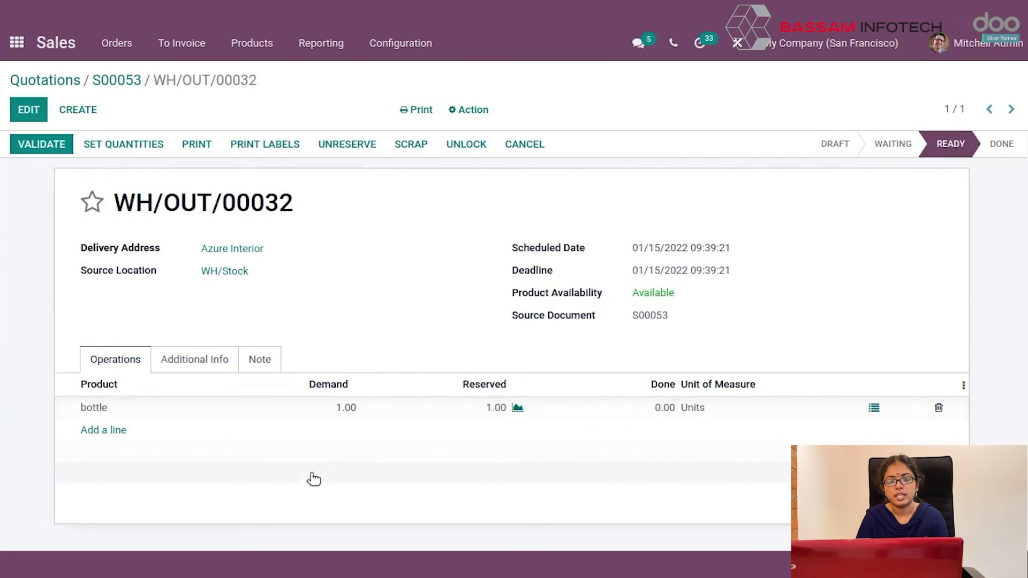
pyautogui.click(45, 145)
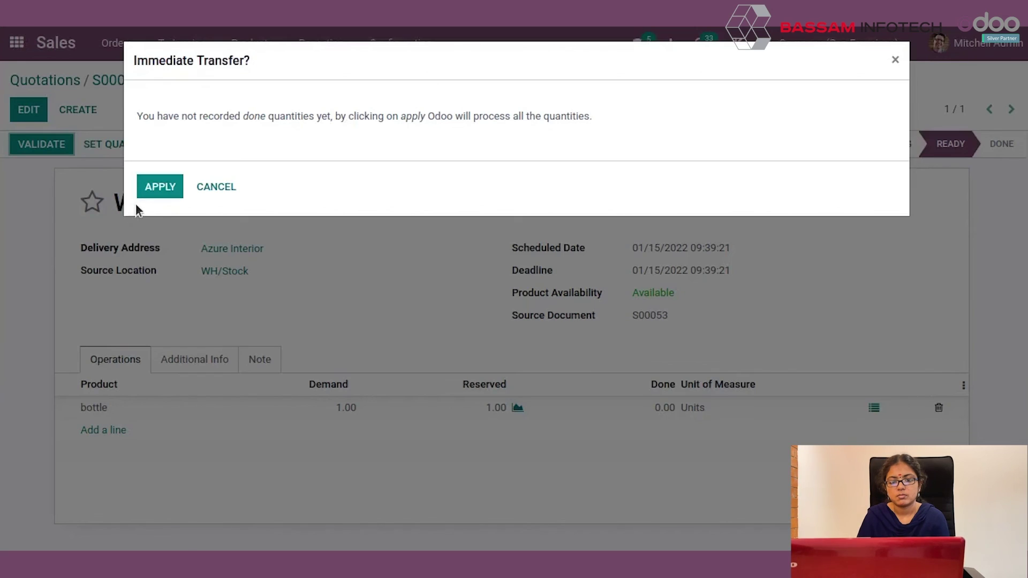
pyautogui.click(145, 191)
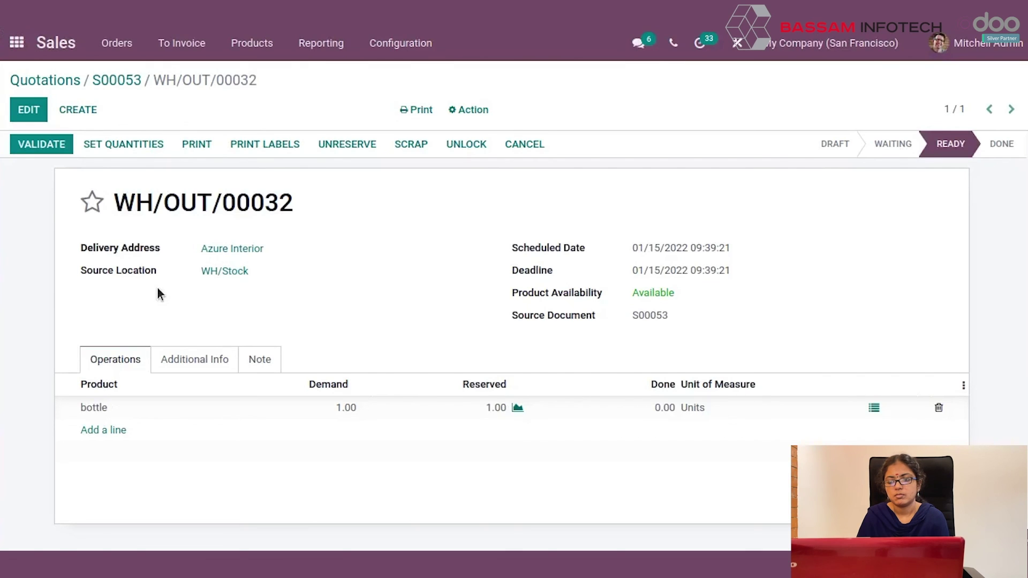